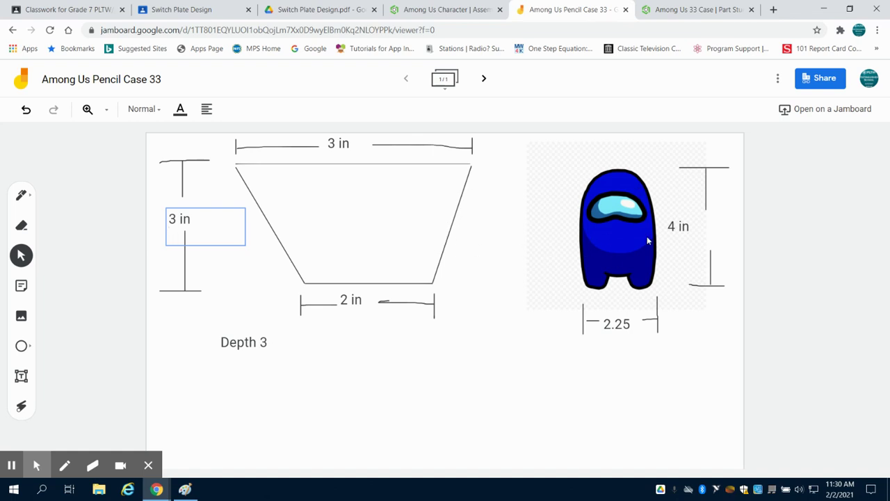
Switch to the Among Us Character assembly in Onshape and examine the finished character and pencil case
{"action": "left_click", "coordinate": [492, 9]}
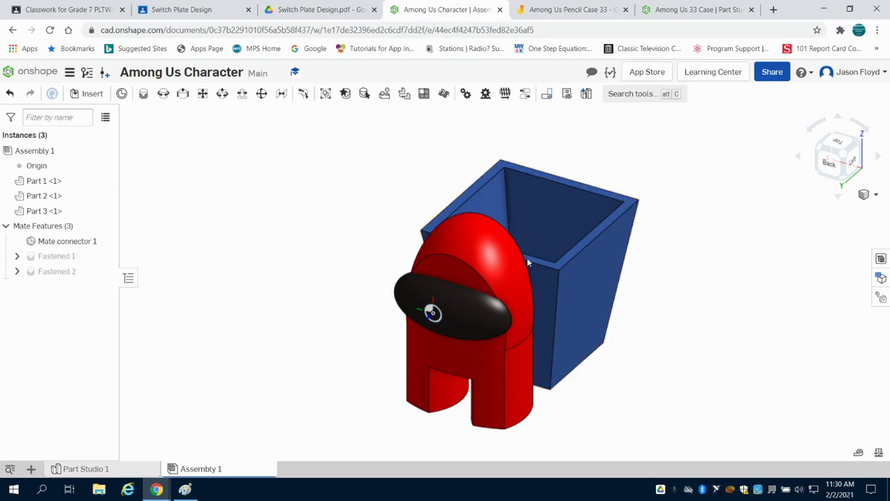
{"action": "right_click_drag", "start_coordinate": [746, 267], "coordinate": [745, 196]}
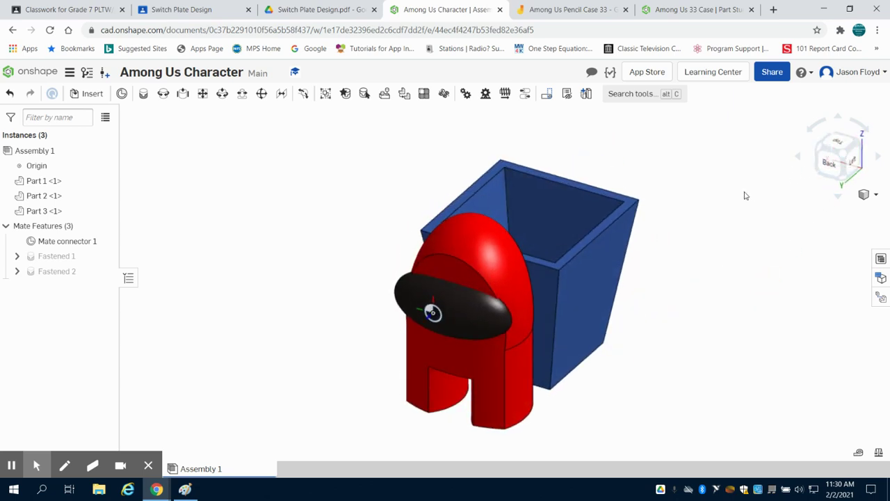
Switch to the Among Us 33 Case part studio and start a sketch on the Top plane, viewed from above
{"action": "left_click", "coordinate": [671, 14]}
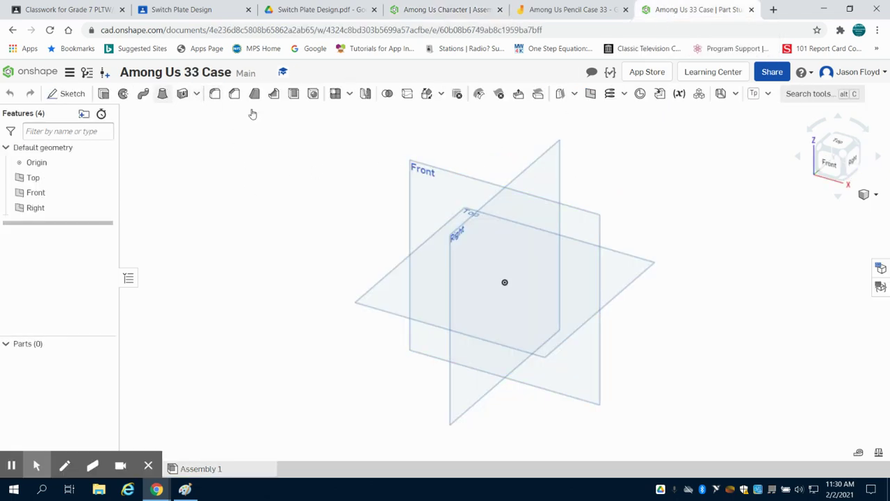
{"action": "left_click", "coordinate": [70, 93]}
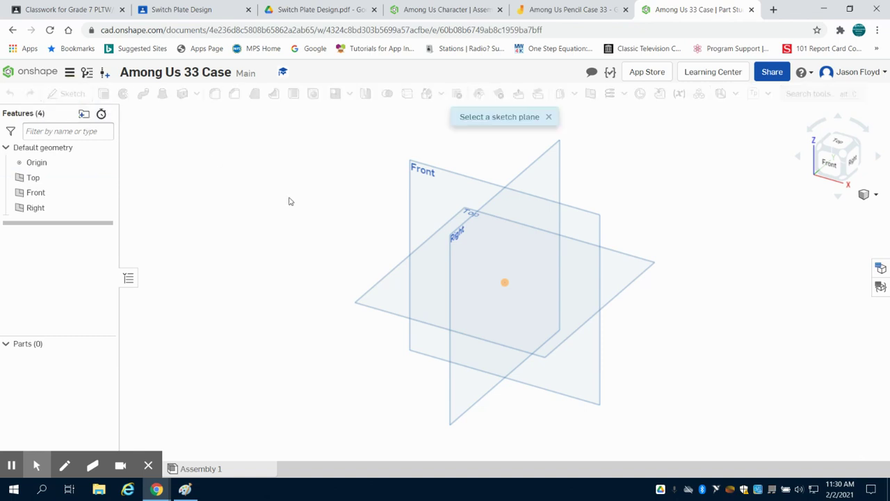
{"action": "left_click", "coordinate": [427, 295]}
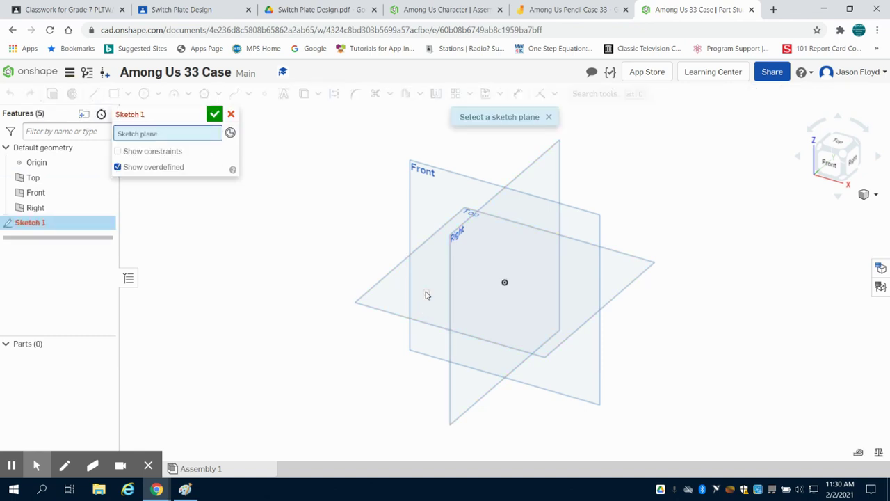
{"action": "left_click", "coordinate": [836, 145]}
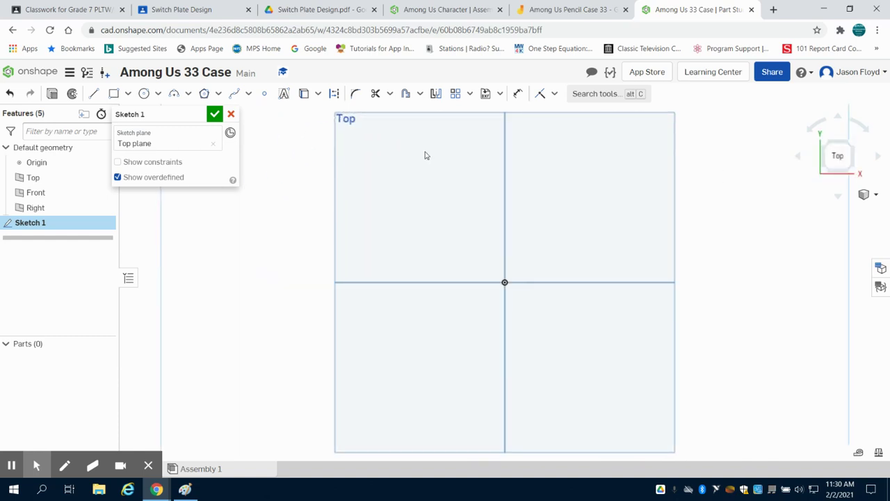
Check the Jamboard dimension drawing, sketch a 2 by 2 in center-point rectangle on the origin, and finish the sketch
{"action": "left_click", "coordinate": [560, 12]}
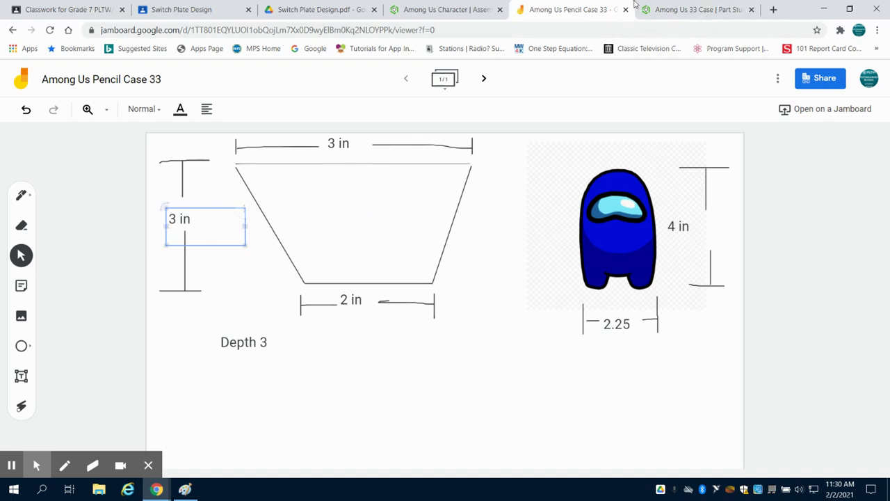
{"action": "left_click", "coordinate": [664, 10]}
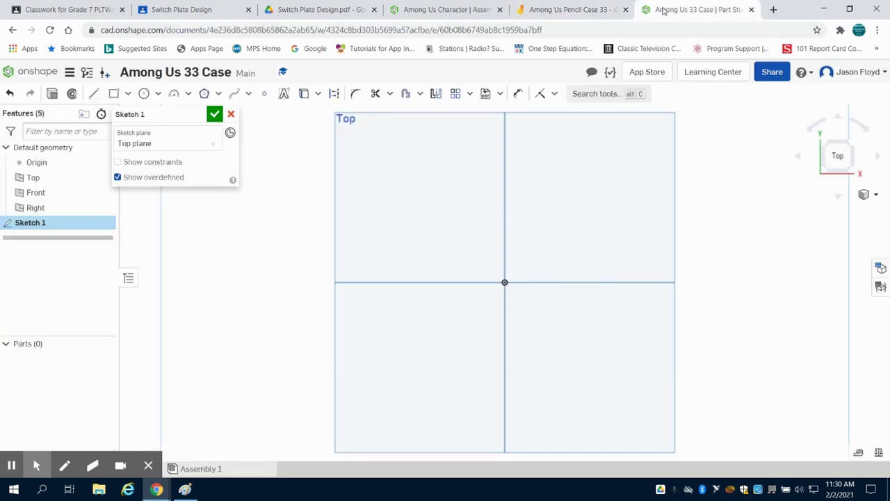
{"action": "left_click", "coordinate": [128, 93]}
{"action": "left_click", "coordinate": [145, 133]}
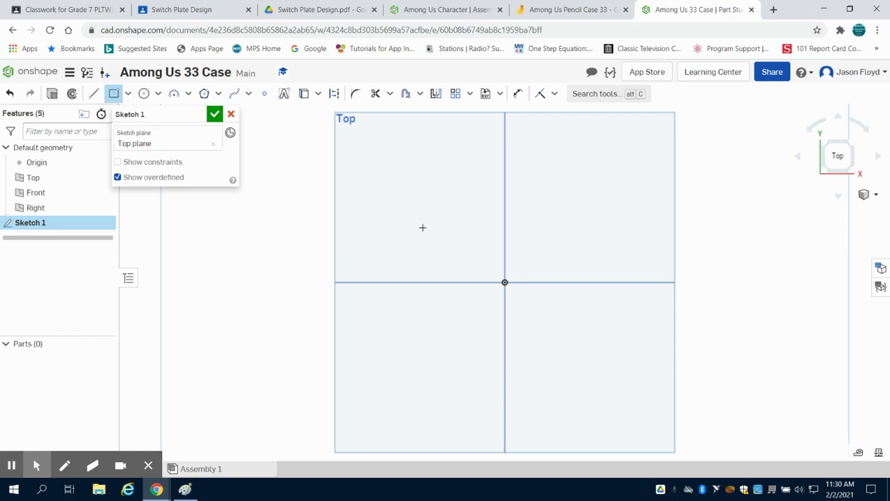
{"action": "left_click", "coordinate": [504, 283]}
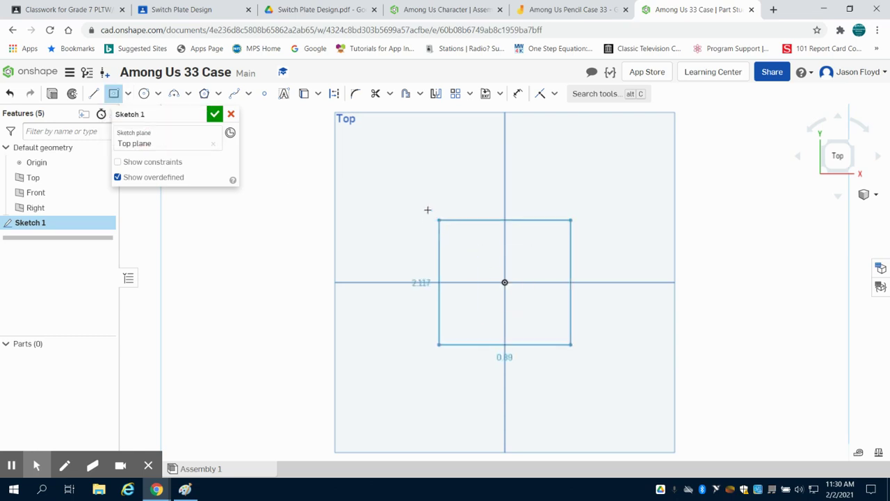
{"action": "left_click", "coordinate": [428, 208]}
{"action": "type", "text": "2.567"}
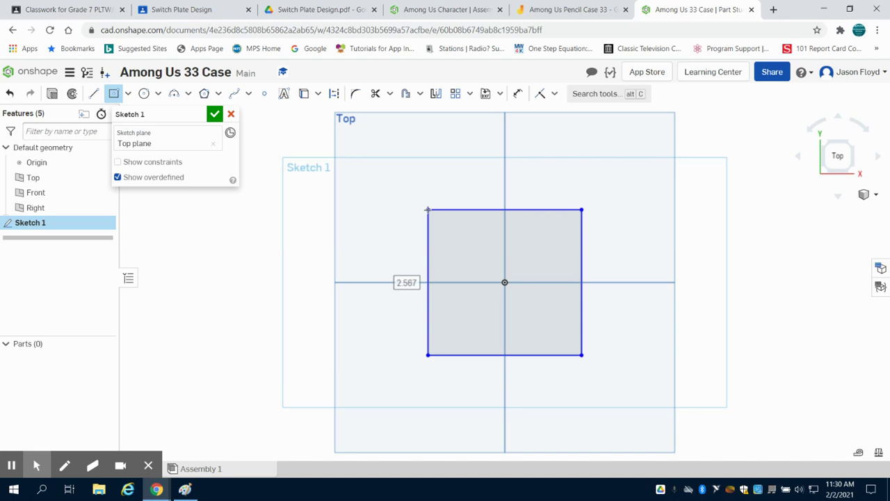
{"action": "key", "text": "Tab"}
{"action": "type", "text": "2"}
{"action": "key", "text": "Return"}
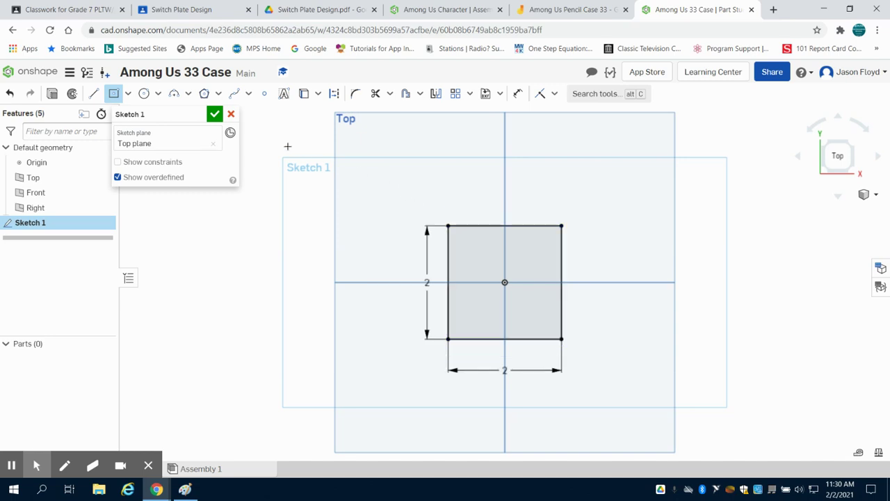
{"action": "left_click", "coordinate": [214, 114]}
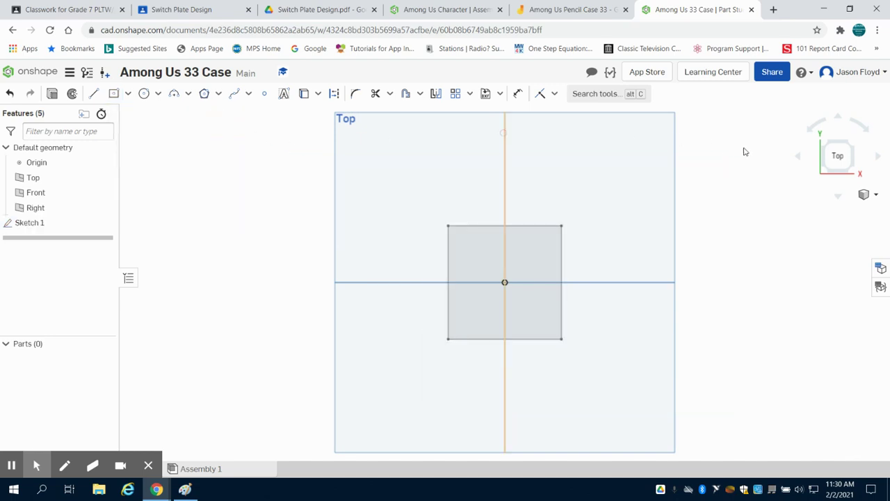
Create a construction plane offset 3 in above the Top plane
{"action": "left_click", "coordinate": [843, 172]}
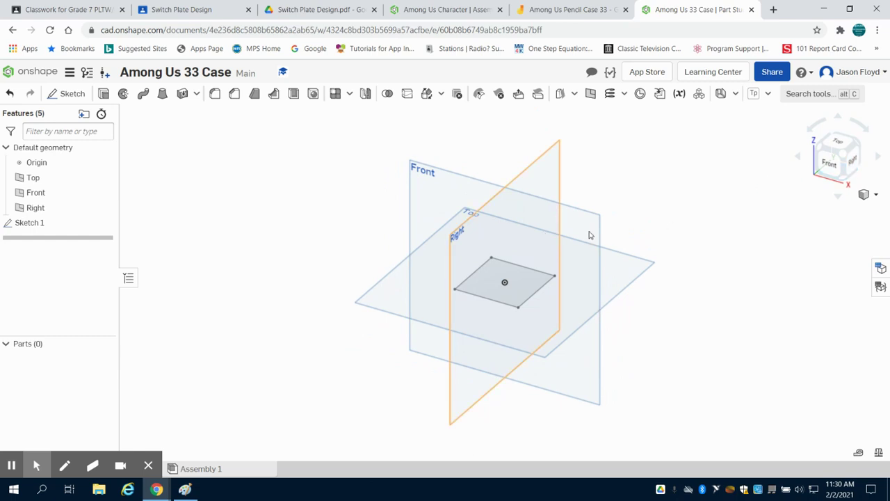
{"action": "left_click", "coordinate": [590, 100]}
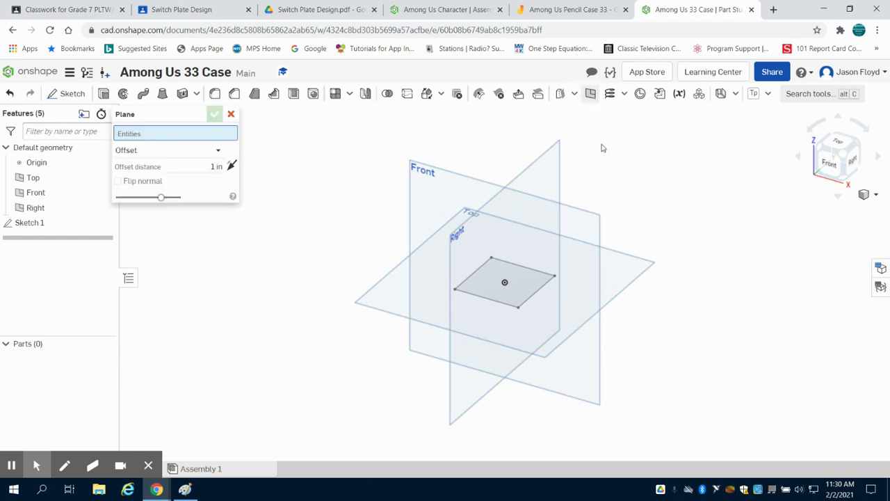
{"action": "left_click", "coordinate": [627, 268]}
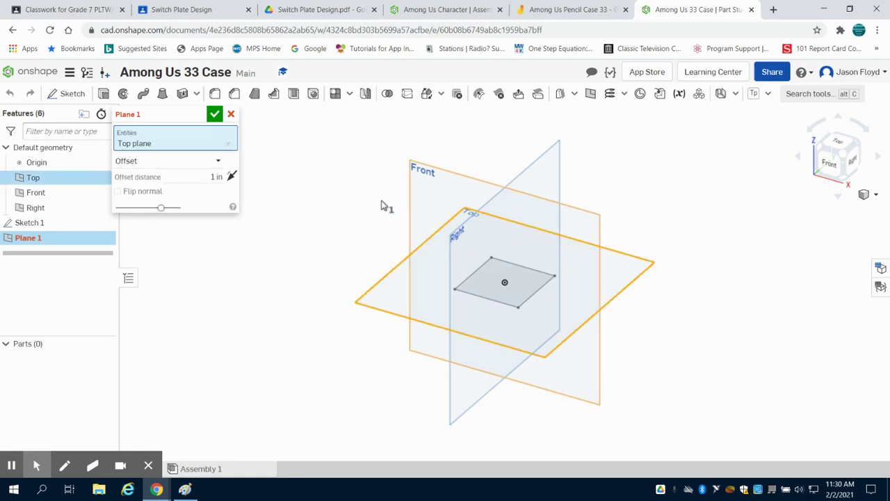
{"action": "left_click", "coordinate": [217, 177]}
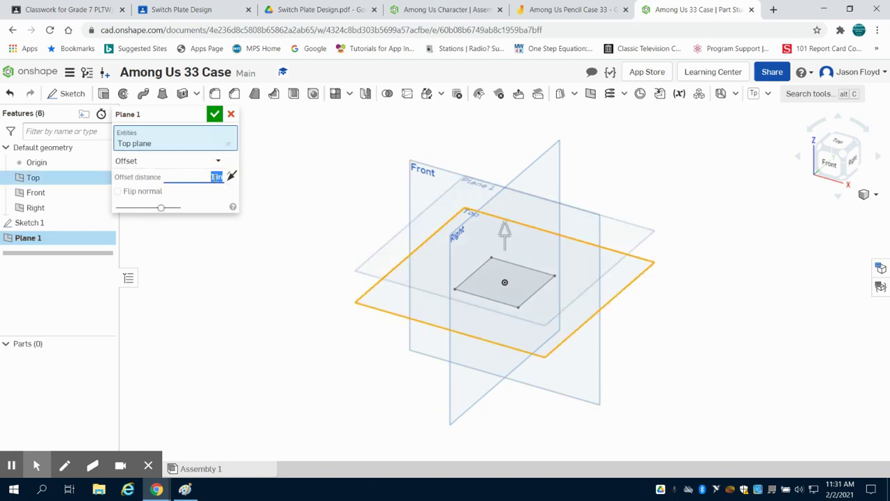
{"action": "left_click", "coordinate": [216, 176]}
{"action": "double_click", "coordinate": [217, 177]}
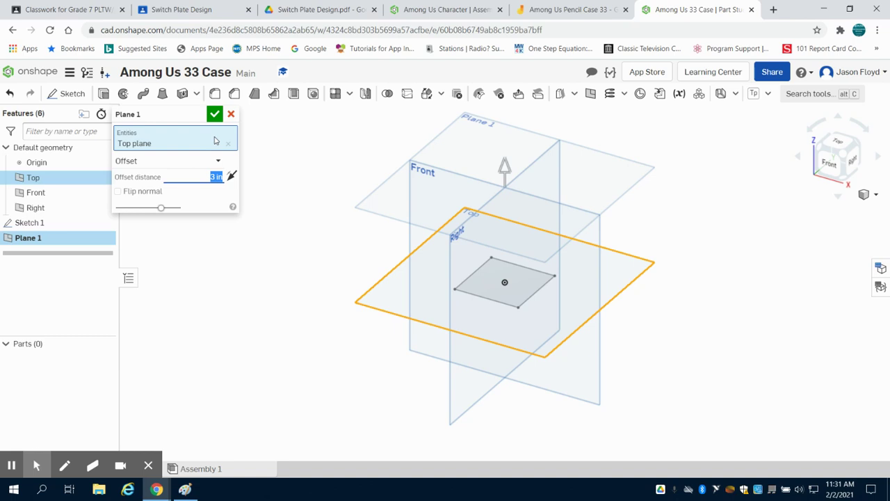
{"action": "left_click", "coordinate": [216, 115]}
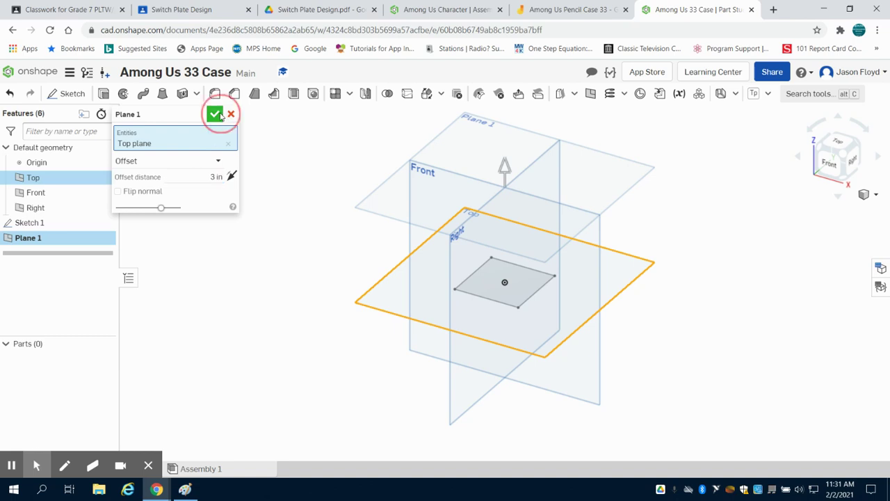
On the offset plane, sketch a 3 by 3 in center-point rectangle on the origin, consulting the Jamboard drawing, and finish the sketch
{"action": "left_click", "coordinate": [67, 93]}
{"action": "left_click", "coordinate": [487, 148]}
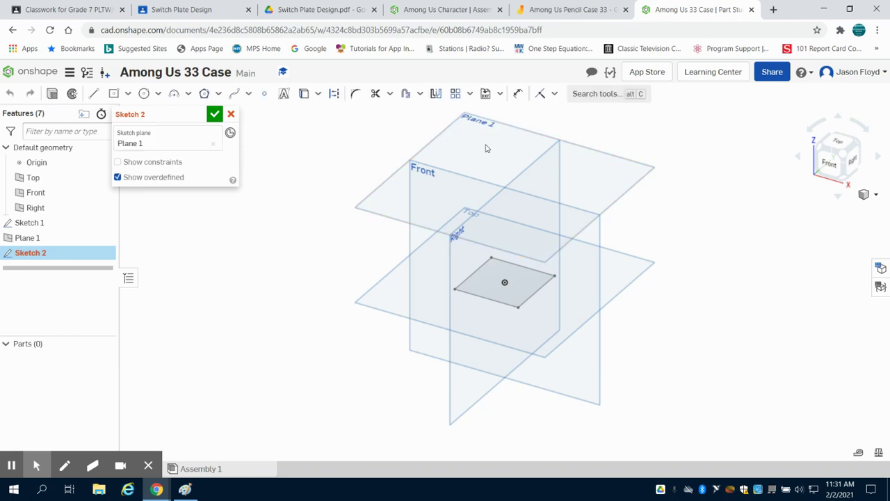
{"action": "left_click", "coordinate": [115, 97]}
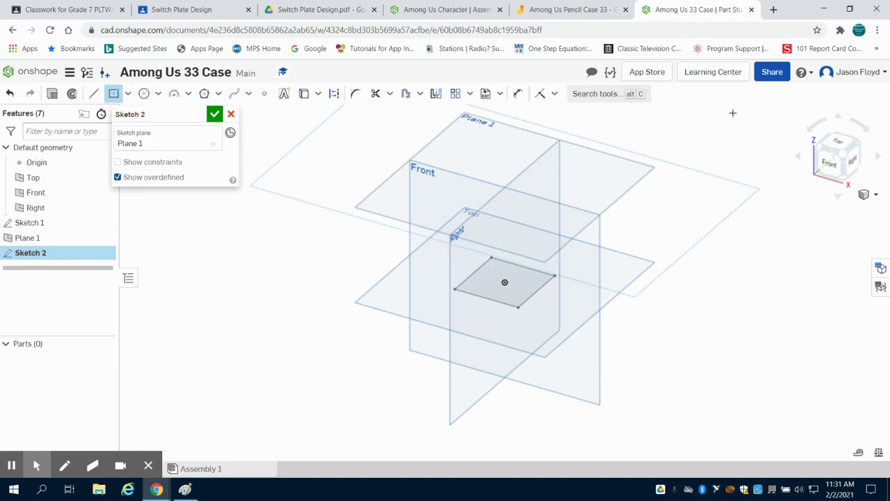
{"action": "left_click", "coordinate": [845, 141]}
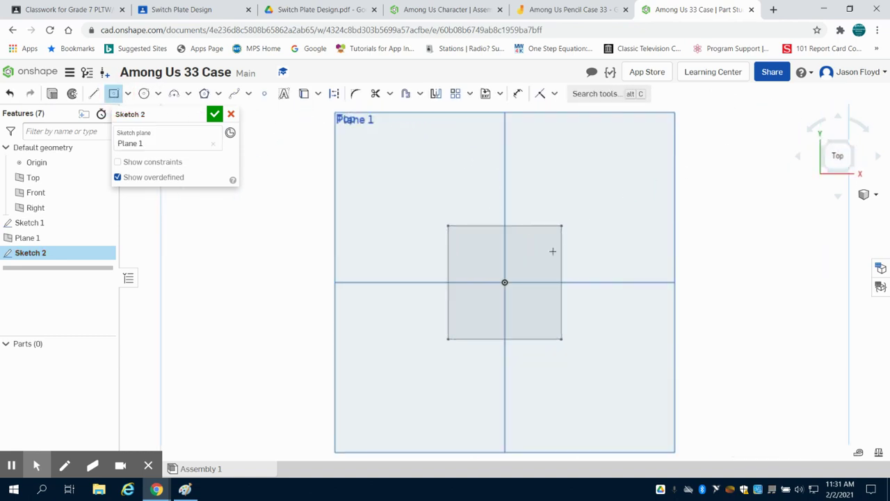
{"action": "left_click", "coordinate": [504, 282]}
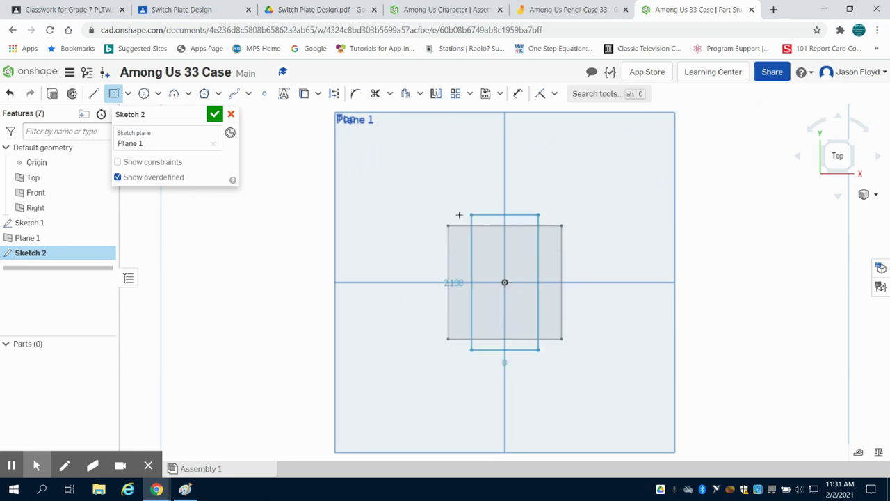
{"action": "left_click", "coordinate": [428, 211]}
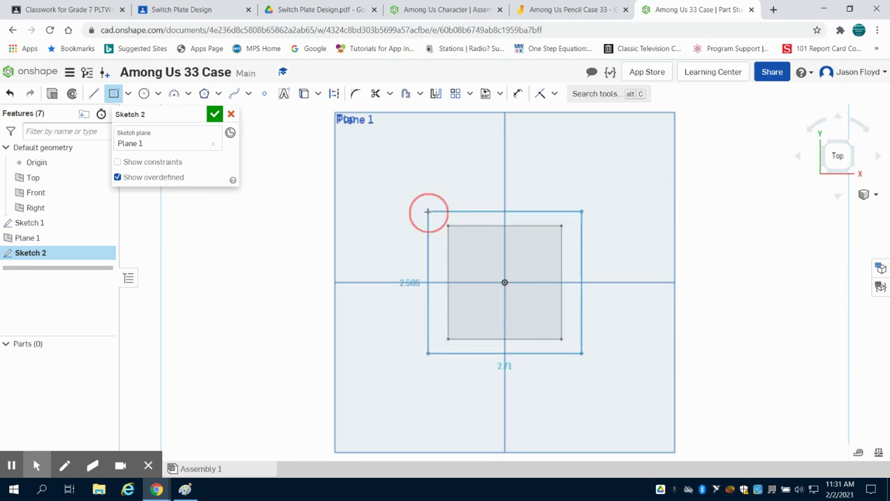
{"action": "left_click", "coordinate": [562, 15]}
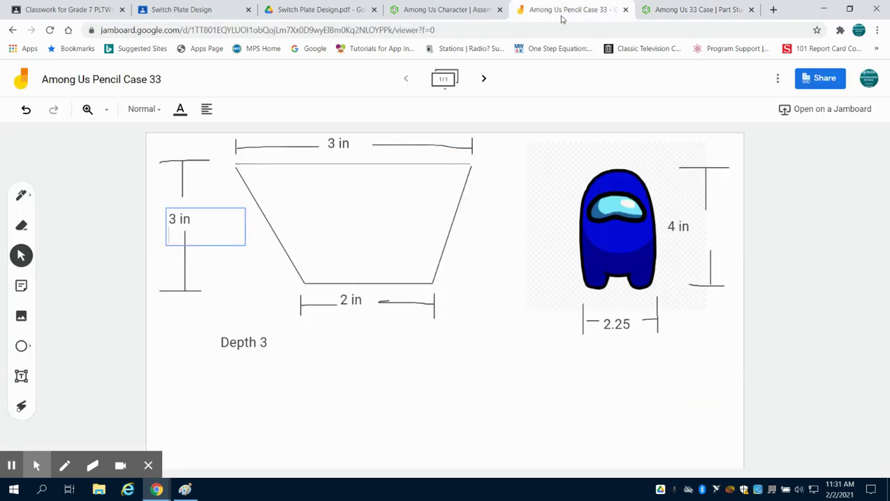
{"action": "left_click", "coordinate": [691, 13]}
{"action": "type", "text": "3"}
{"action": "key", "text": "Tab"}
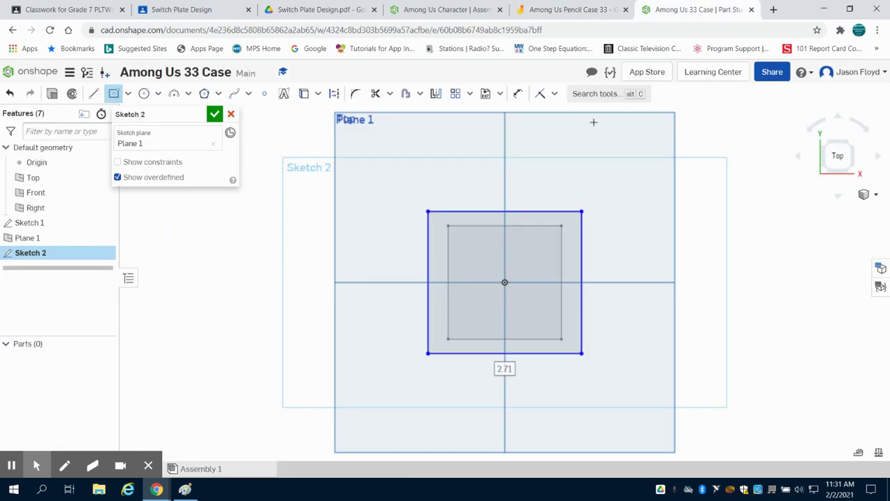
{"action": "type", "text": "3"}
{"action": "key", "text": "Return"}
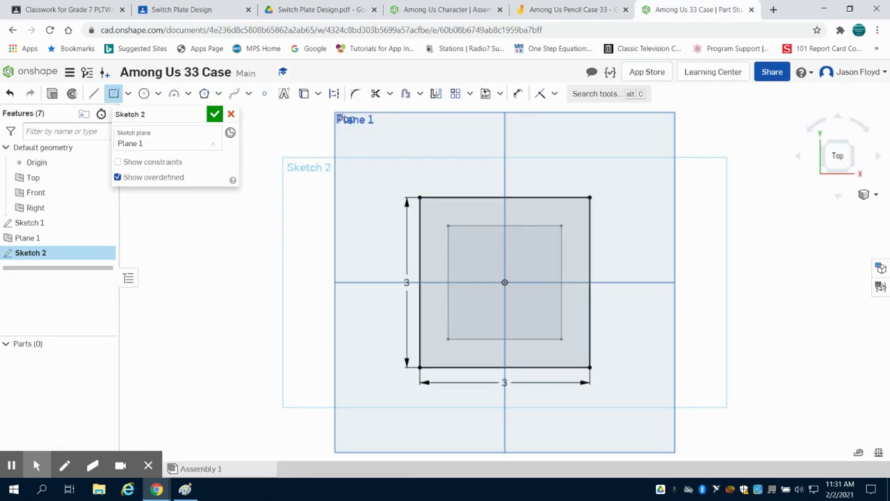
{"action": "left_click", "coordinate": [214, 114]}
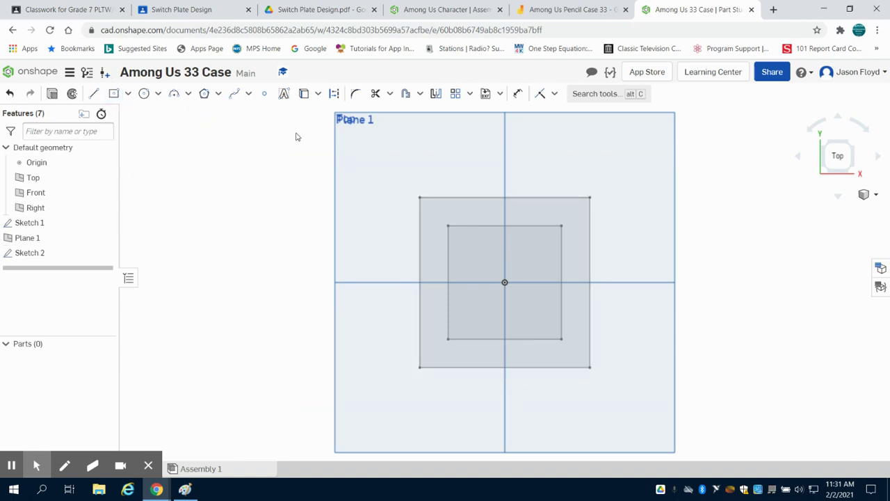
Loft a new solid from the 2 in square on the Top plane to the 3 in square on the offset plane
{"action": "left_click", "coordinate": [852, 170]}
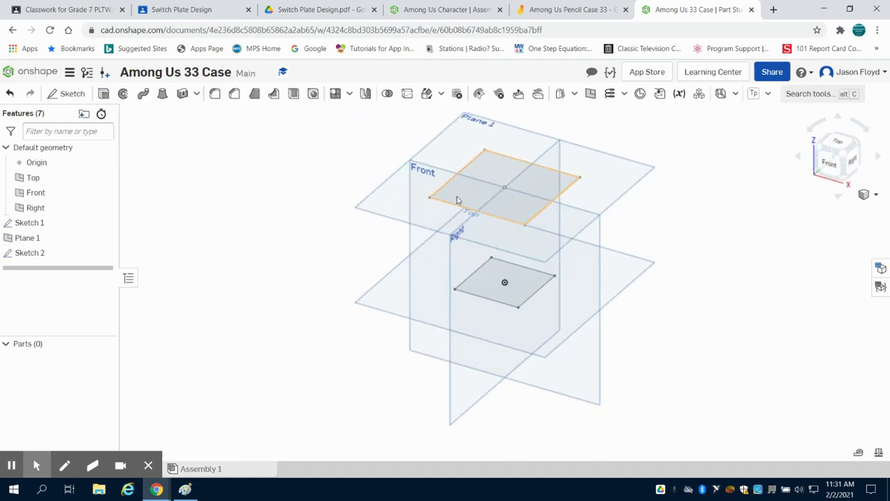
{"action": "left_click", "coordinate": [162, 96]}
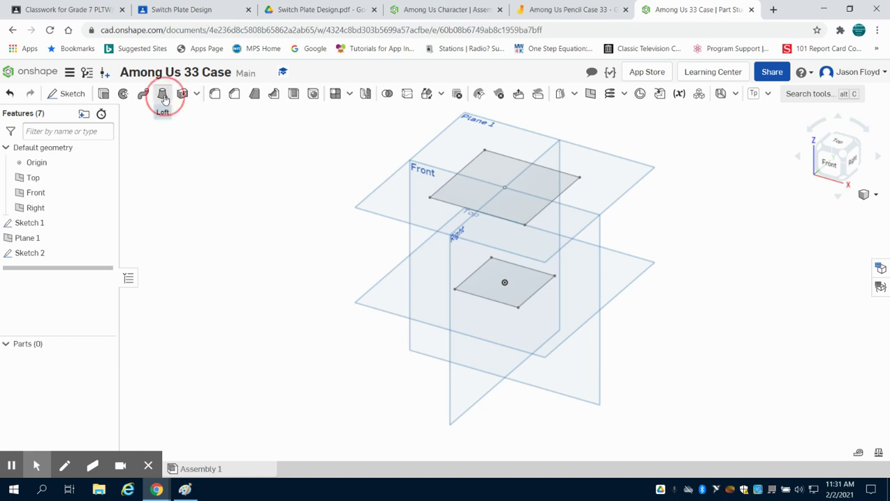
{"action": "left_click", "coordinate": [497, 283]}
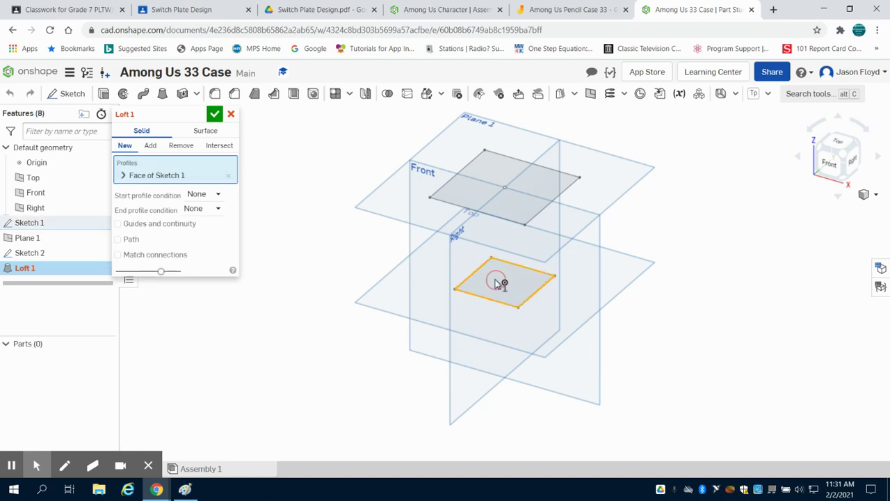
{"action": "left_click", "coordinate": [497, 175]}
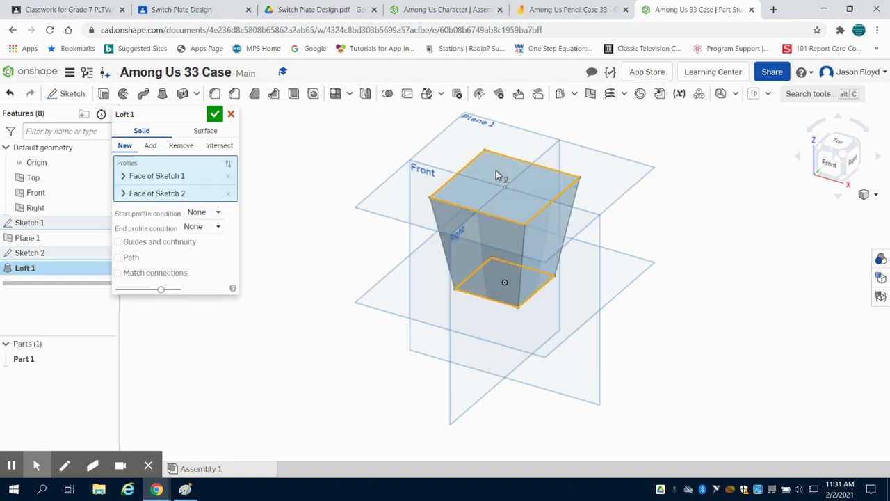
{"action": "left_click", "coordinate": [214, 114]}
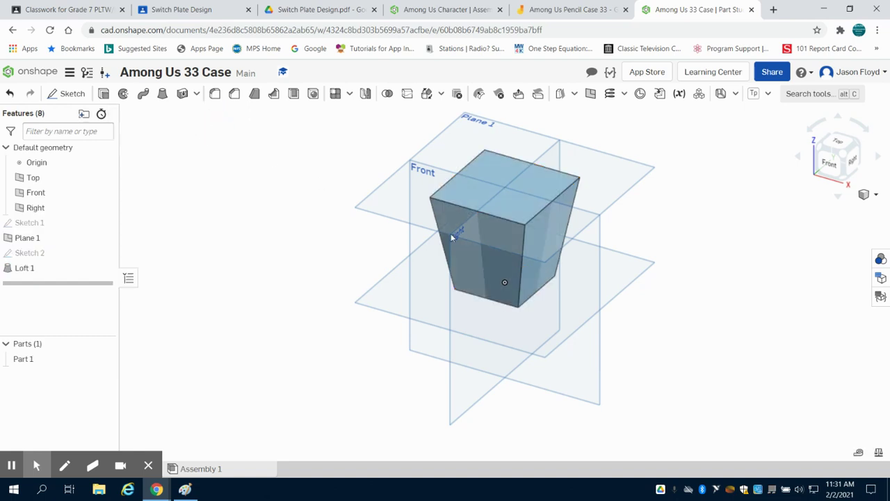
Shell the lofted solid by removing its top face, setting the wall thicker than the default 0.1 in, and inspect the opening
{"action": "left_click", "coordinate": [708, 293]}
{"action": "right_click_drag", "start_coordinate": [711, 271], "coordinate": [720, 309]}
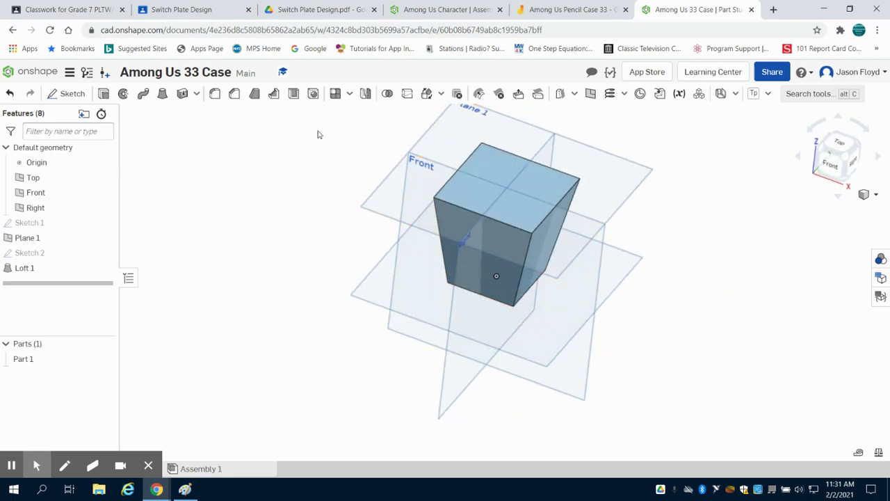
{"action": "left_click", "coordinate": [293, 94]}
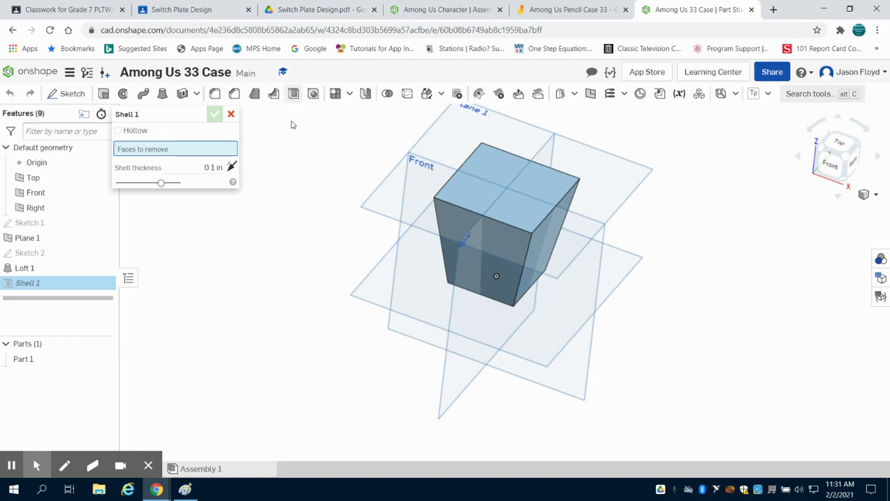
{"action": "left_click", "coordinate": [495, 185]}
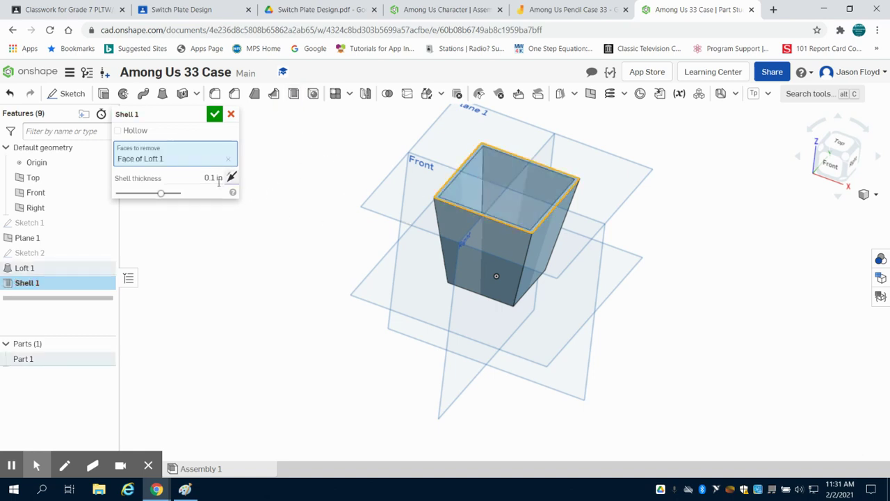
{"action": "left_click", "coordinate": [218, 178]}
{"action": "key", "text": "BackSpace"}
{"action": "type", "text": "0.1"}
{"action": "left_click", "coordinate": [214, 113]}
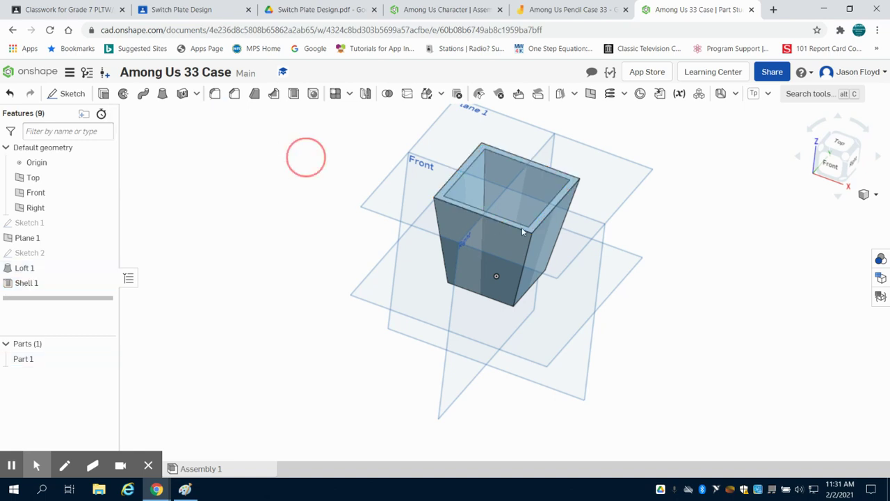
{"action": "right_click_drag", "start_coordinate": [705, 228], "coordinate": [671, 194]}
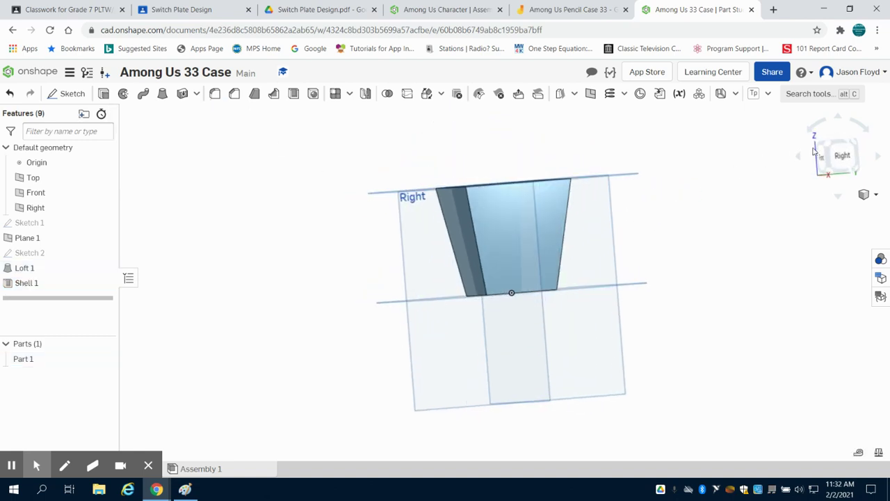
{"action": "left_click", "coordinate": [838, 136]}
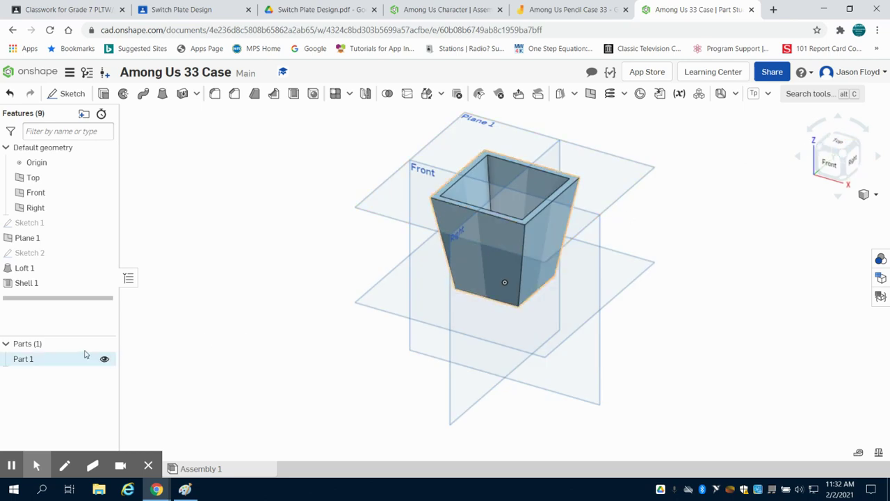
Change the appearance of Part 1 to blue (0000FF) and check the container from several sides
{"action": "right_click", "coordinate": [59, 358]}
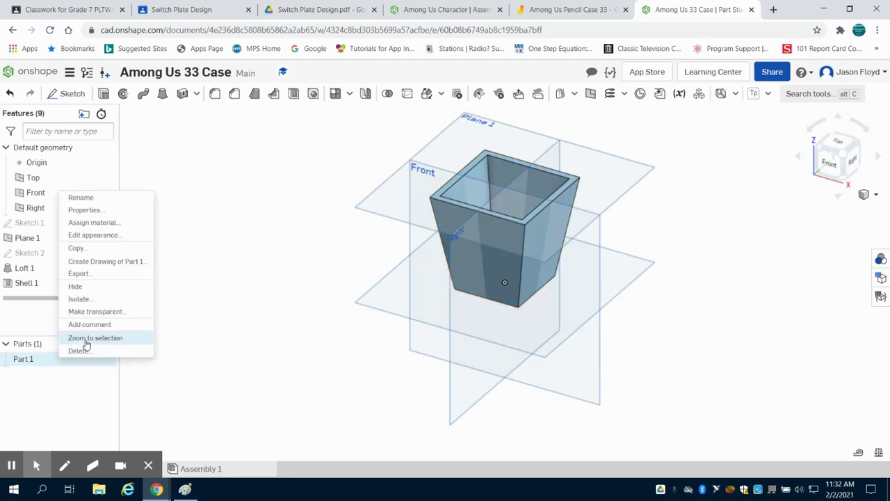
{"action": "left_click", "coordinate": [110, 235]}
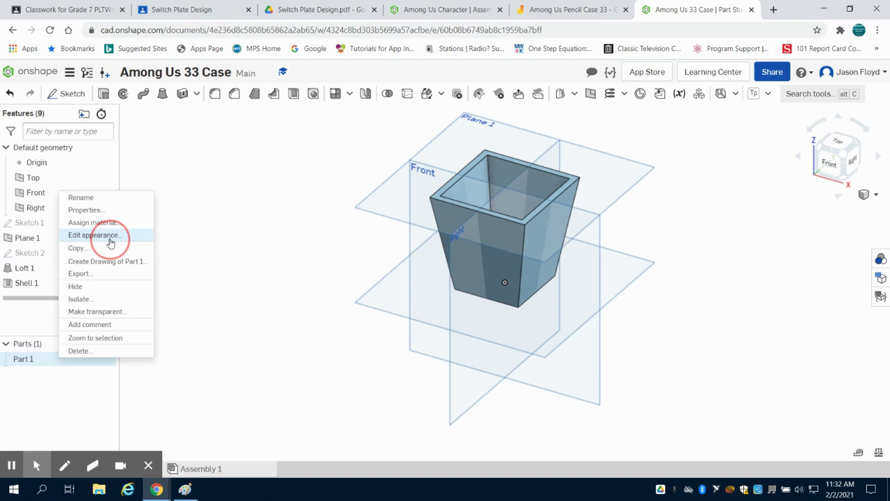
{"action": "left_click", "coordinate": [137, 270]}
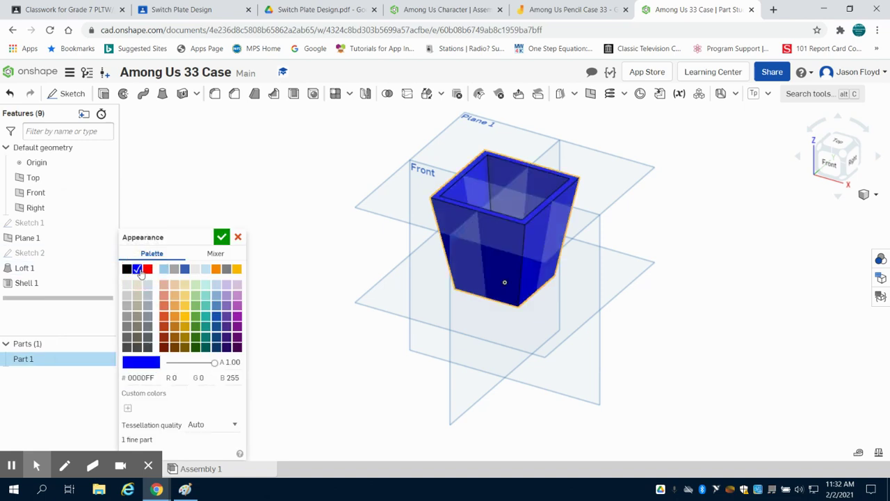
{"action": "left_click", "coordinate": [221, 237]}
{"action": "right_click_drag", "start_coordinate": [719, 314], "coordinate": [671, 310]}
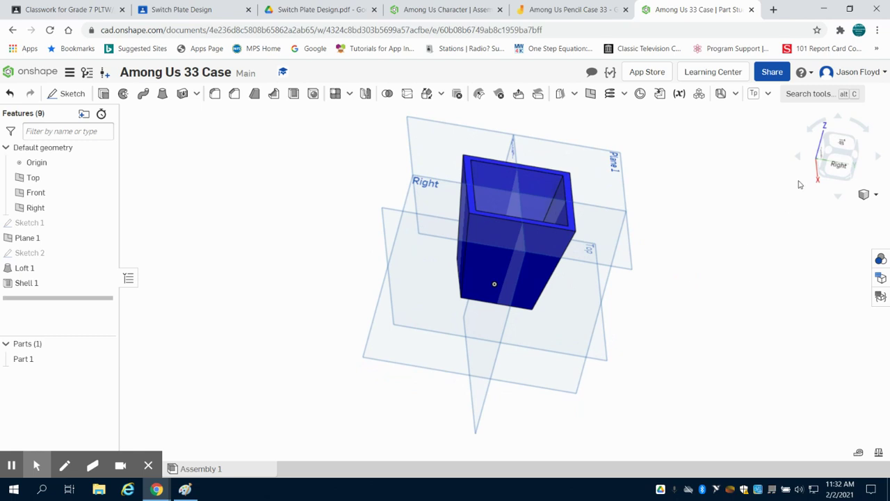
{"action": "left_click", "coordinate": [832, 160]}
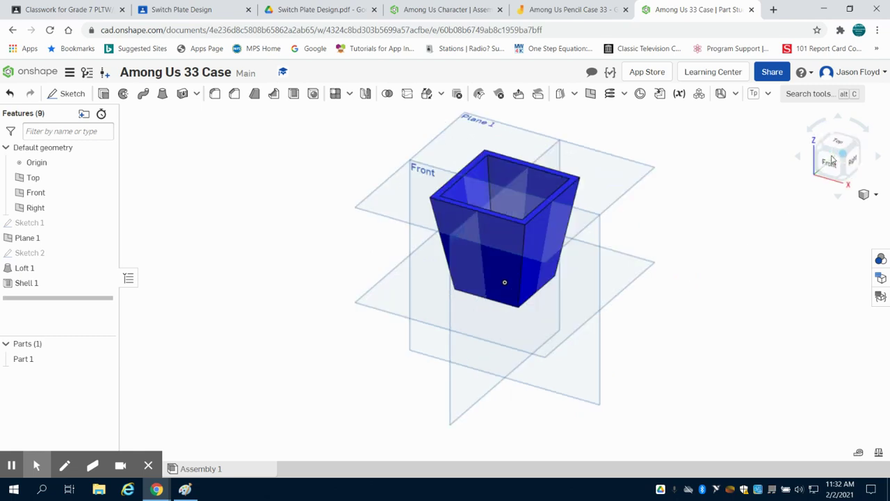
Rename Part 1 as Pencil Holder and hide it
{"action": "right_click", "coordinate": [55, 358]}
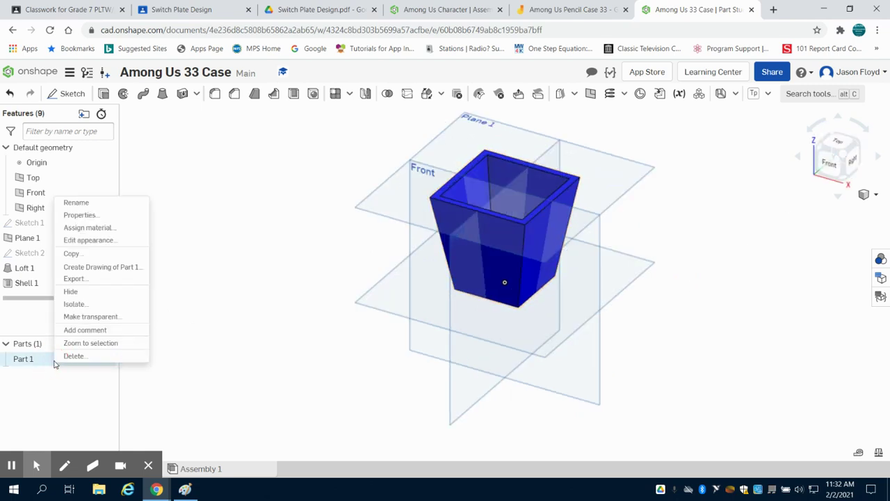
{"action": "left_click", "coordinate": [77, 202]}
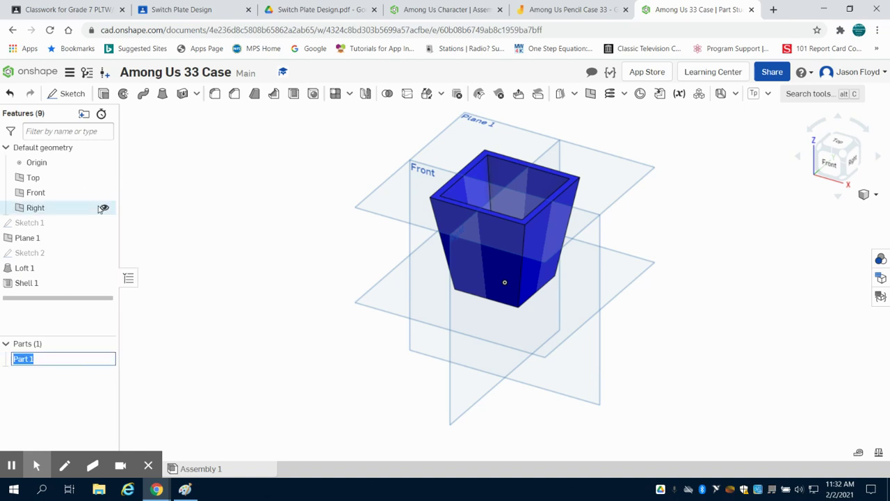
{"action": "type", "text": "Pencil Holder"}
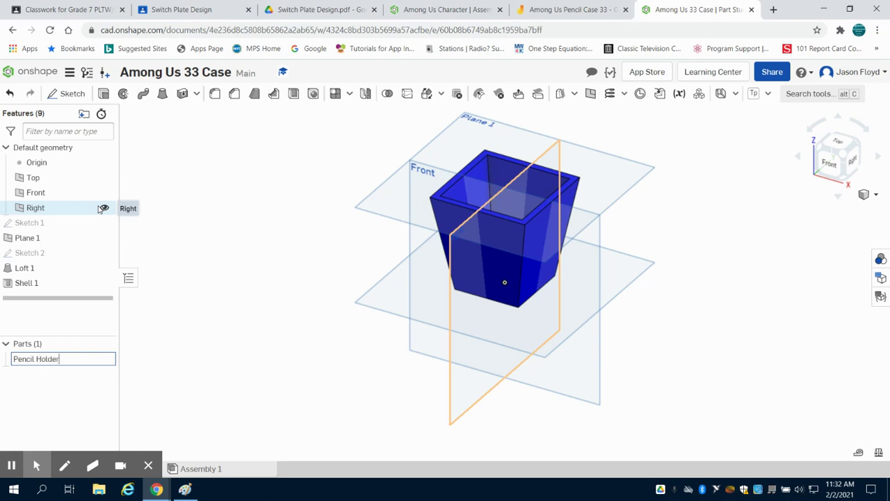
{"action": "key", "text": "Return"}
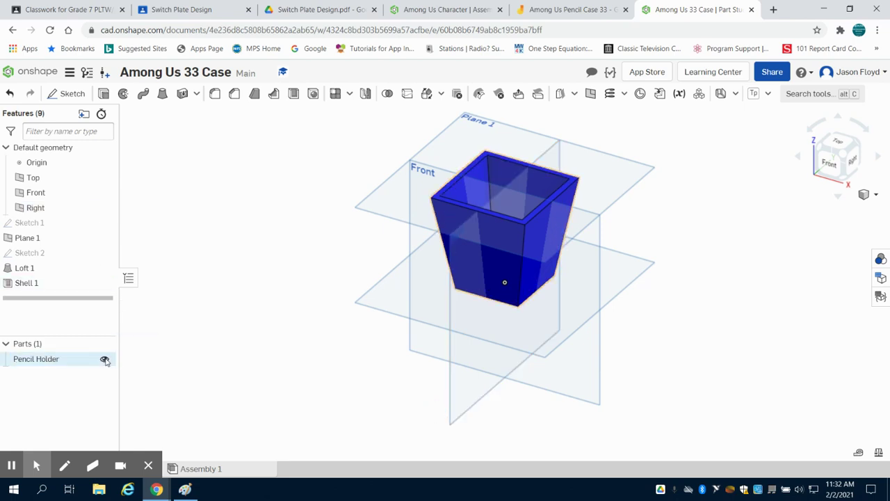
{"action": "left_click", "coordinate": [104, 360]}
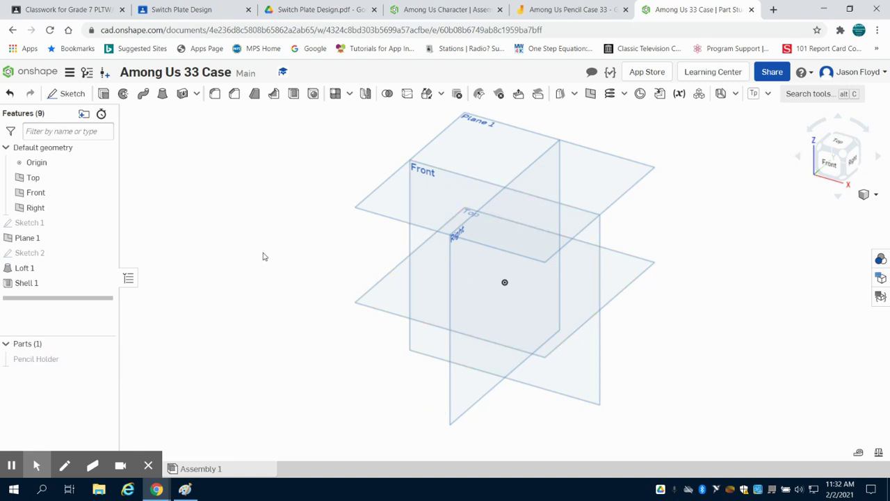
Start a new sketch on the Front plane and hide Plane 1, viewing the sketch plane straight on
{"action": "left_click", "coordinate": [72, 94]}
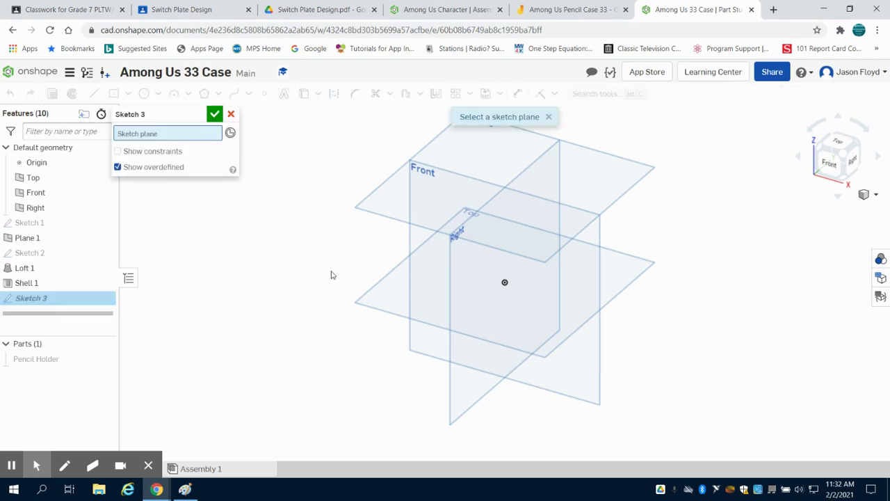
{"action": "left_click", "coordinate": [431, 262]}
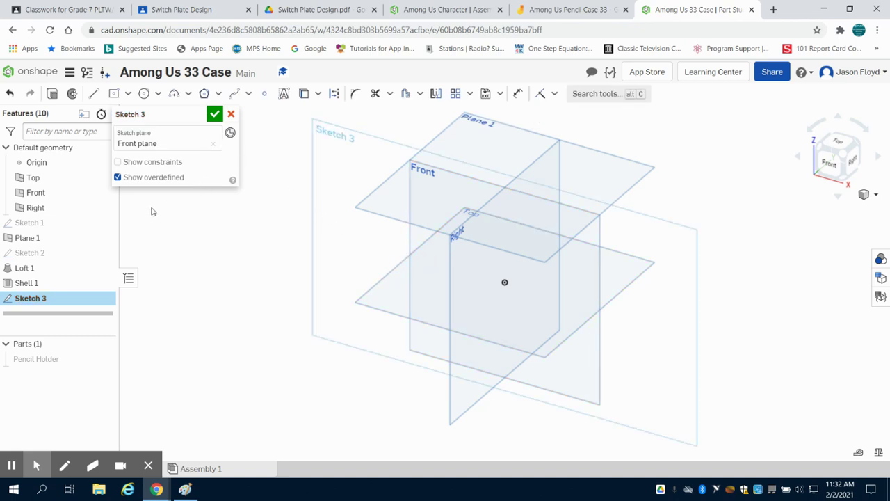
{"action": "left_click", "coordinate": [105, 238]}
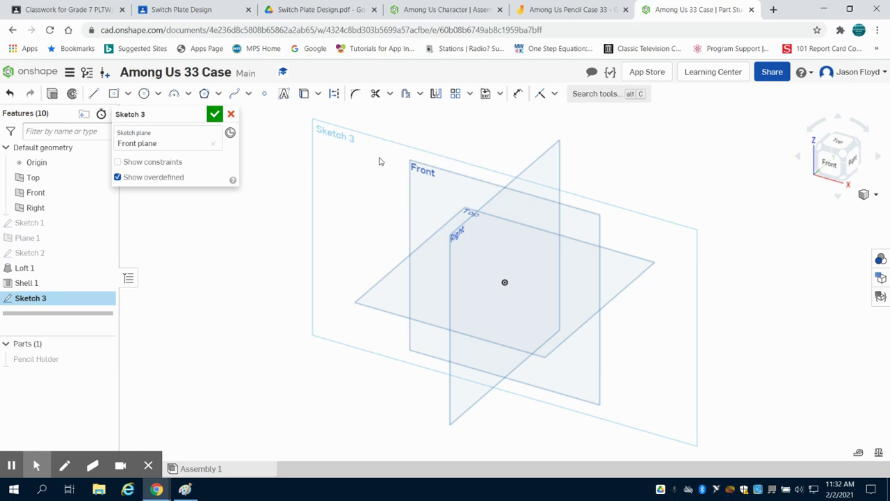
{"action": "left_click", "coordinate": [833, 168]}
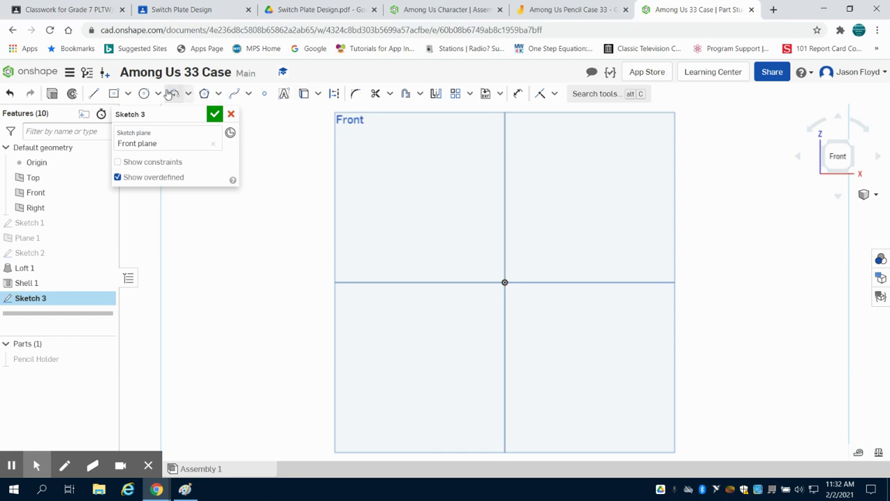
Draw an upright ellipse centered on the origin with its vertical axis set to 4 in
{"action": "left_click", "coordinate": [159, 94]}
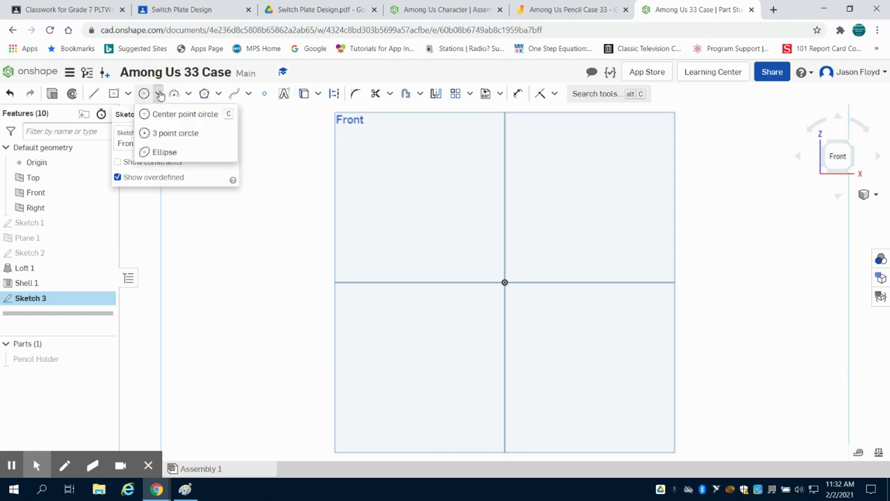
{"action": "left_click", "coordinate": [165, 153]}
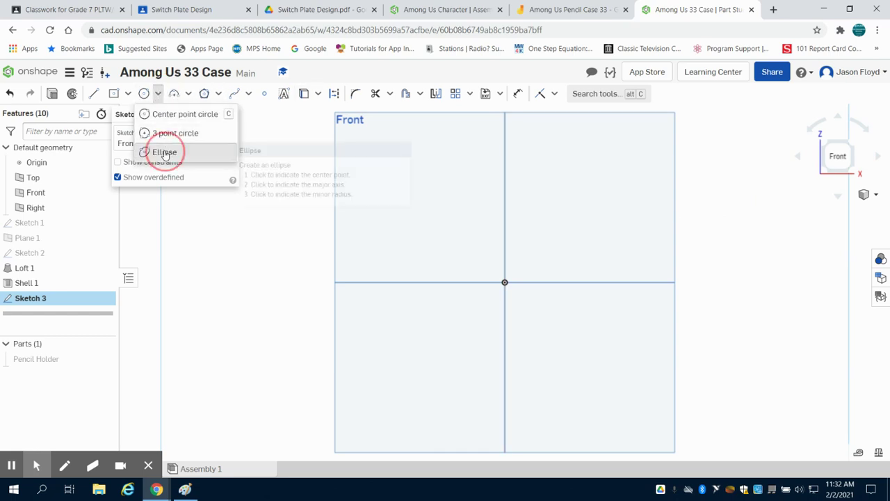
{"action": "left_click", "coordinate": [504, 283]}
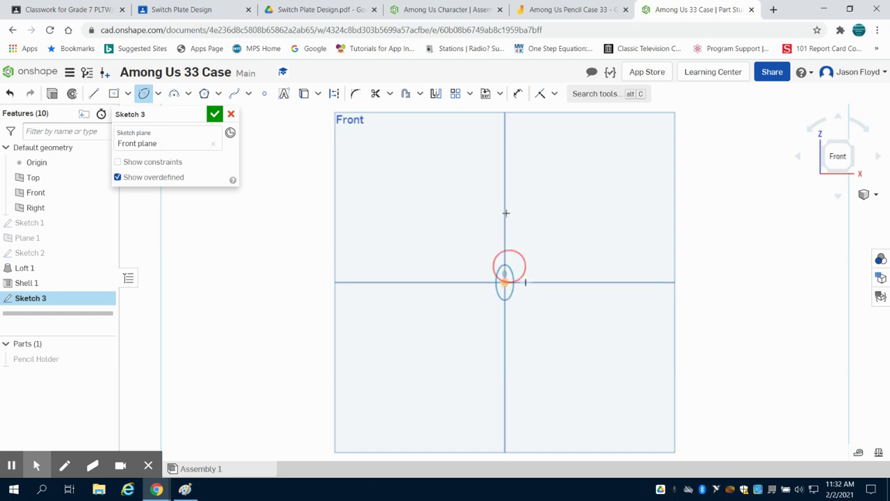
{"action": "left_click", "coordinate": [501, 172]}
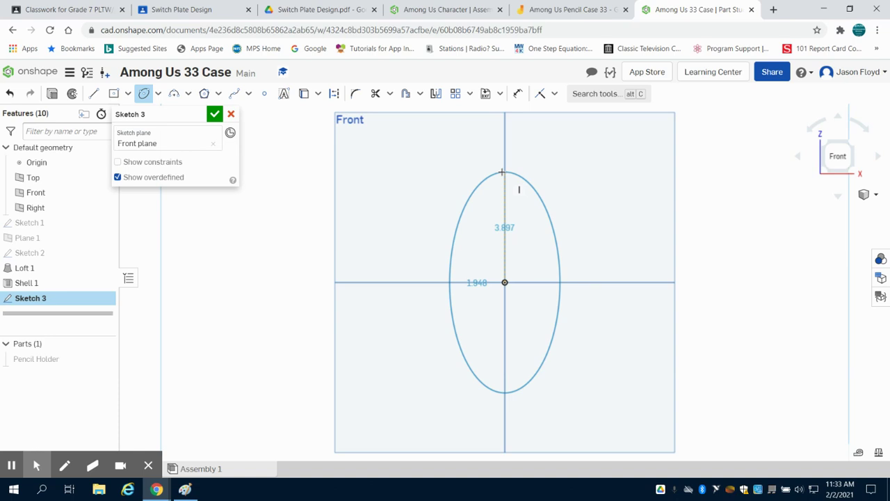
{"action": "left_click", "coordinate": [494, 174]}
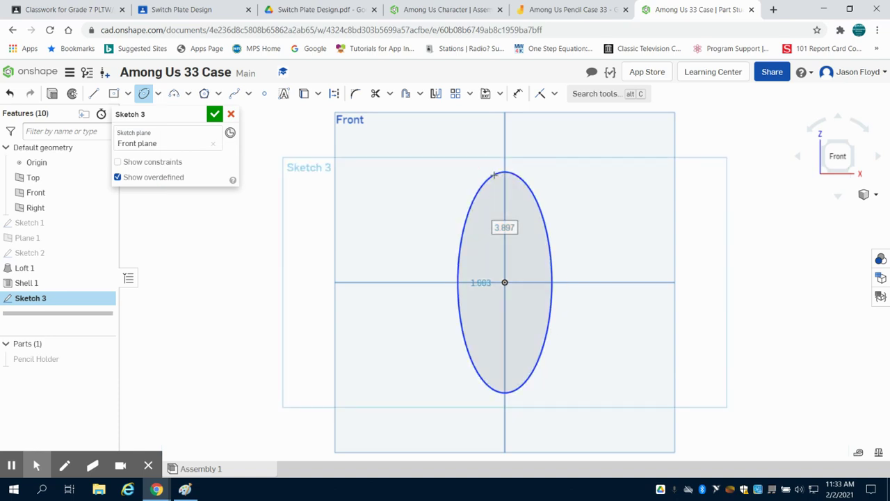
{"action": "type", "text": "4"}
{"action": "key", "text": "Tab"}
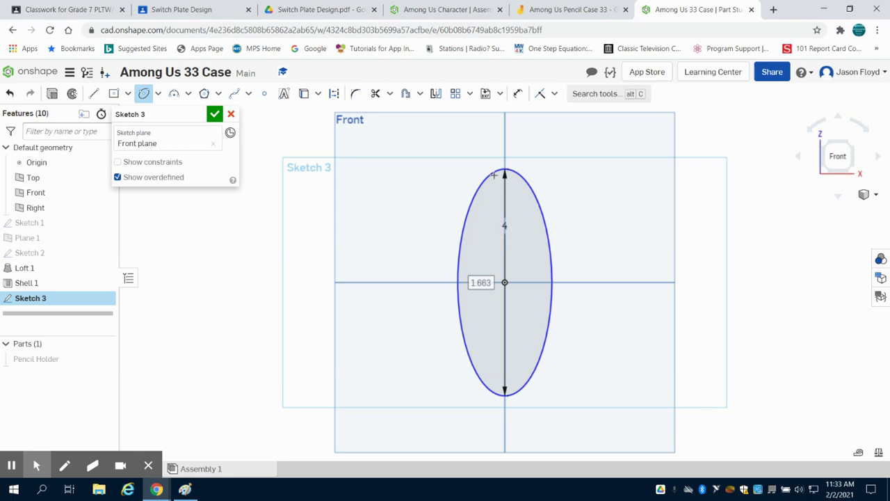
Set the ellipse's horizontal axis to 2 in and leave the Ellipse tool
{"action": "type", "text": "0"}
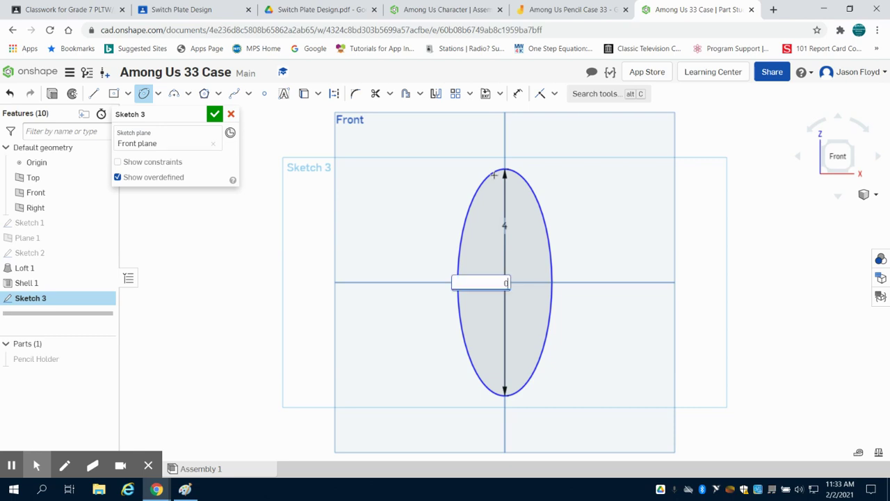
{"action": "key", "text": "Return"}
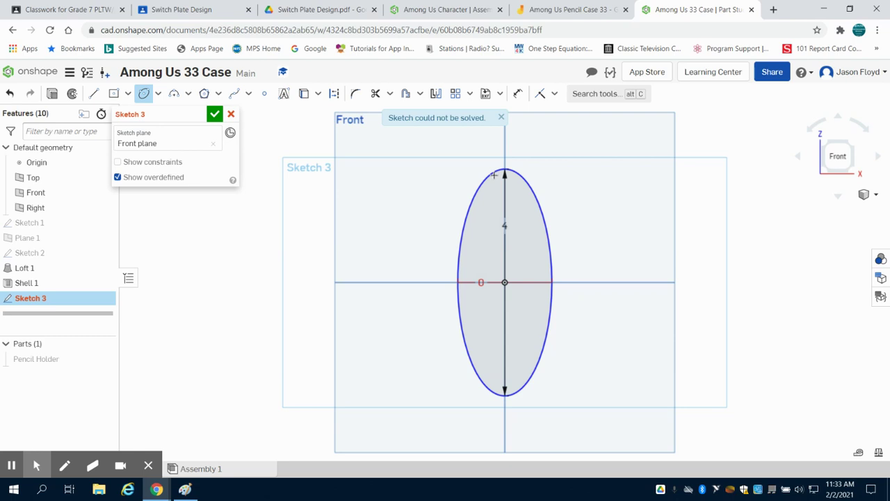
{"action": "right_click", "coordinate": [402, 180]}
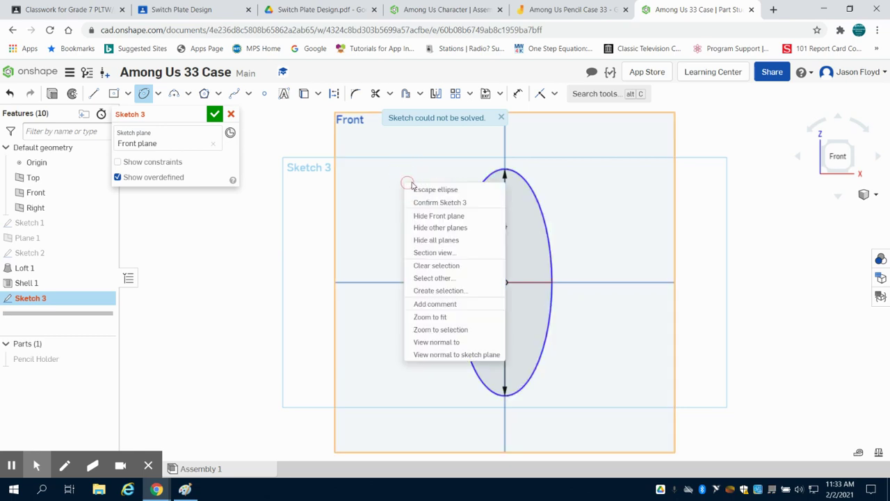
{"action": "left_click", "coordinate": [421, 188]}
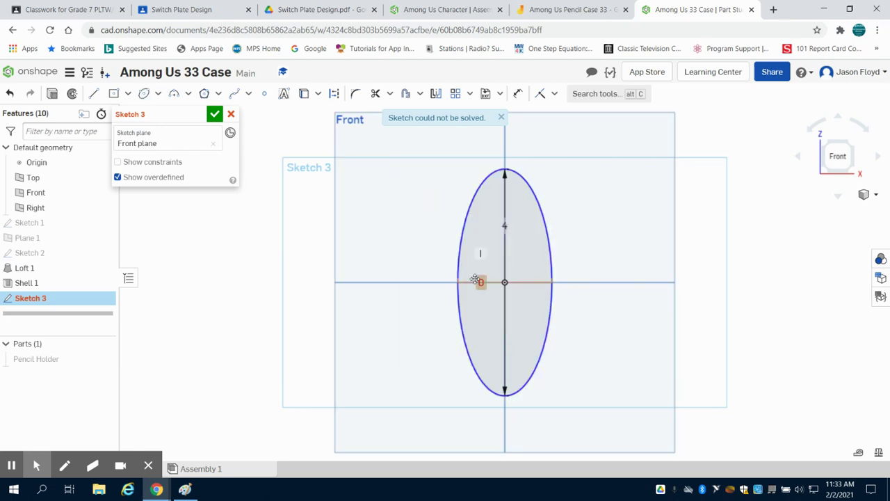
{"action": "double_click", "coordinate": [479, 281]}
{"action": "type", "text": "2"}
{"action": "key", "text": "Return"}
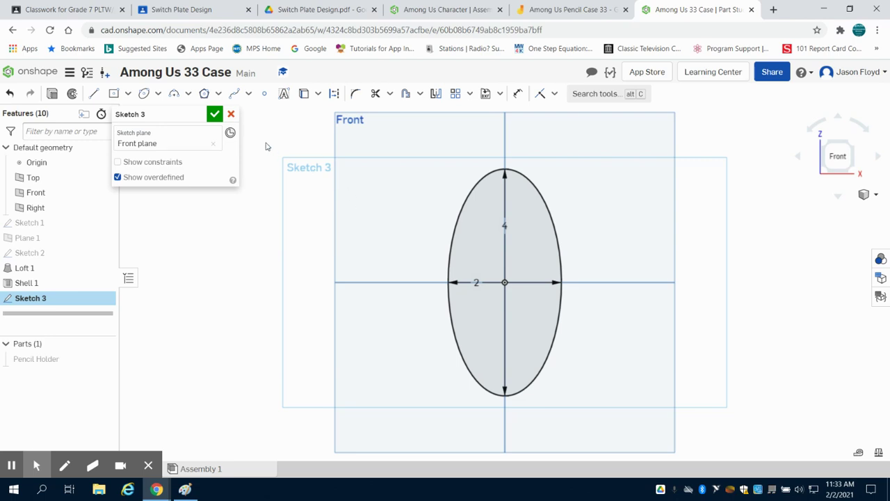
Draw a vertical line 2.3 in long from the ellipse's top point down past the origin
{"action": "left_click", "coordinate": [97, 95]}
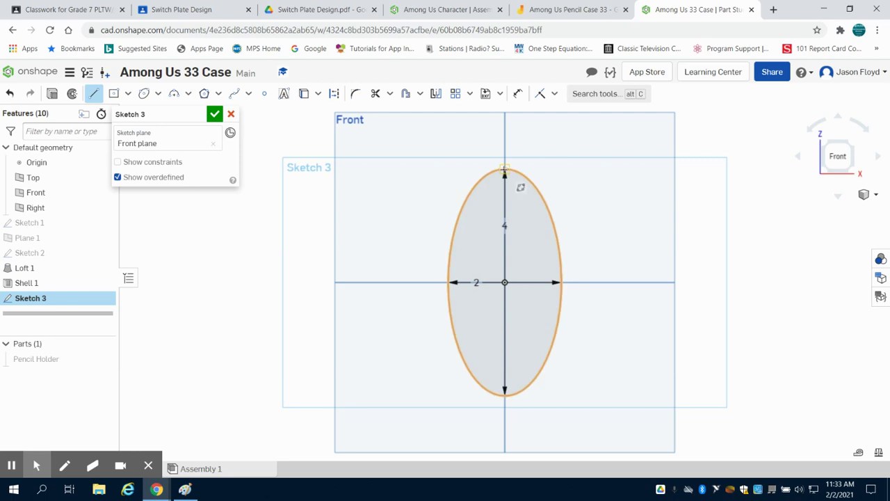
{"action": "left_click", "coordinate": [504, 169]}
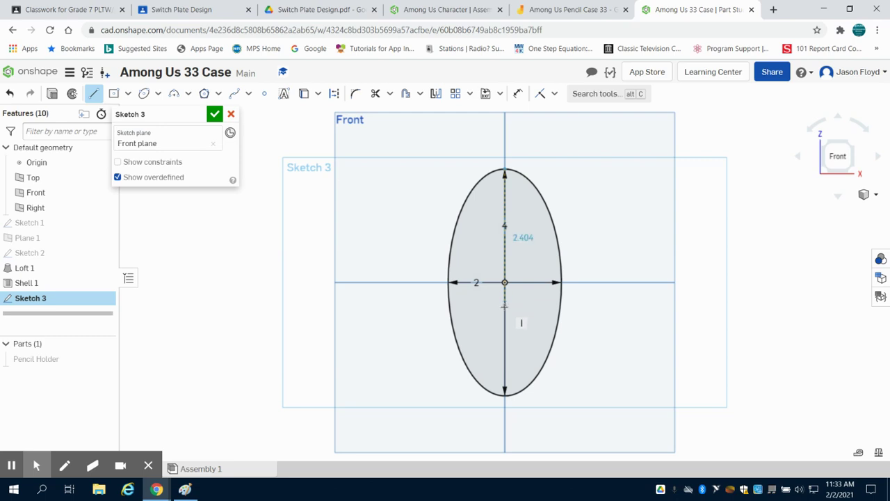
{"action": "left_click", "coordinate": [504, 305]}
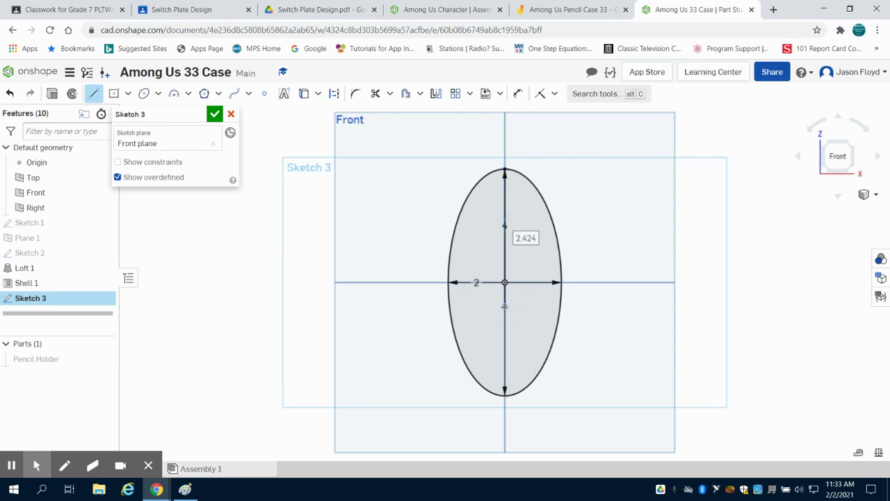
{"action": "type", "text": "2.3"}
{"action": "key", "text": "Return"}
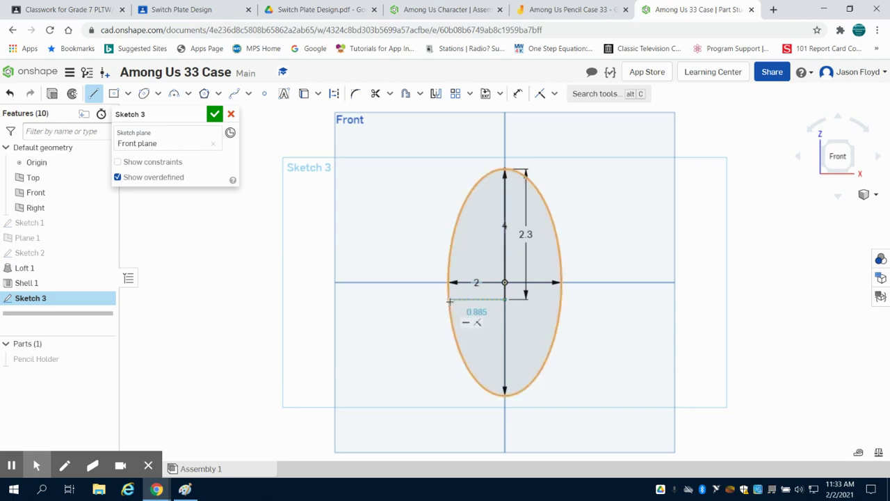
Draw a horizontal line about 0.885 in long from the vertical line's lower end to the ellipse's left side and leave the Line tool
{"action": "left_click", "coordinate": [449, 301]}
{"action": "right_click", "coordinate": [398, 356]}
{"action": "left_click", "coordinate": [420, 365]}
Set the ellipse's horizontal axis to 2.4 in and delete the short horizontal line below the origin
{"action": "double_click", "coordinate": [477, 282]}
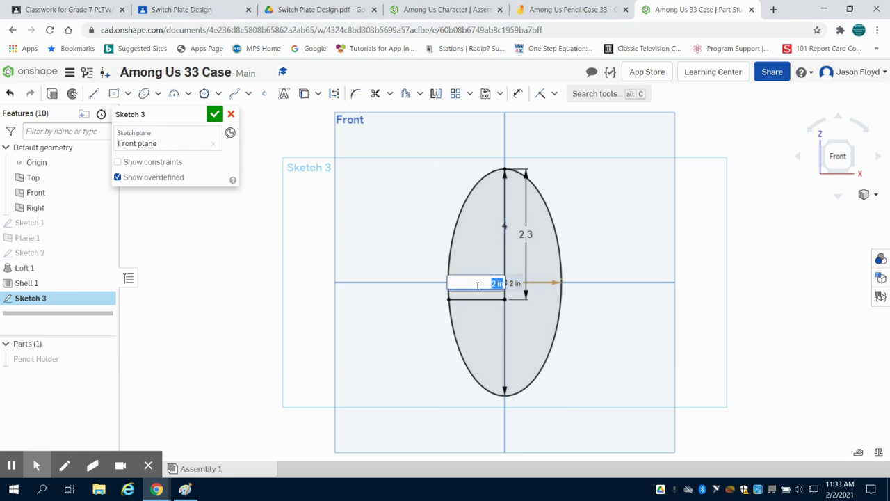
{"action": "type", "text": "2.4"}
{"action": "key", "text": "Return"}
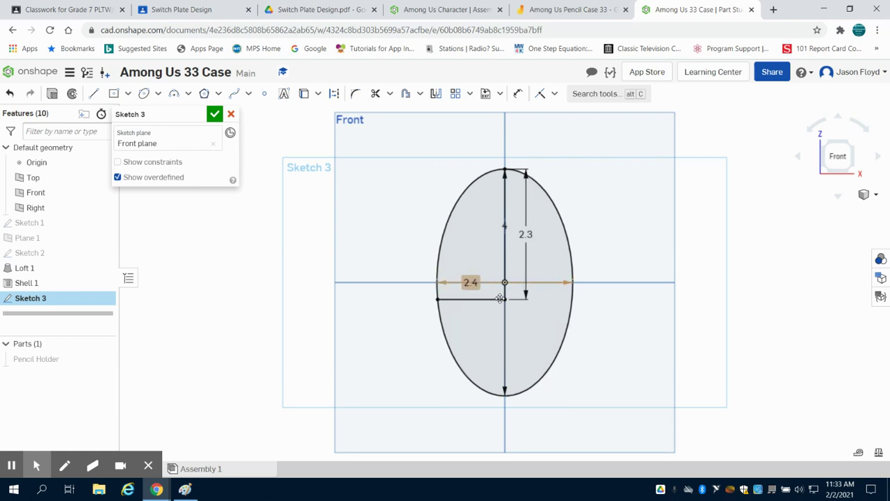
{"action": "left_click", "coordinate": [492, 299]}
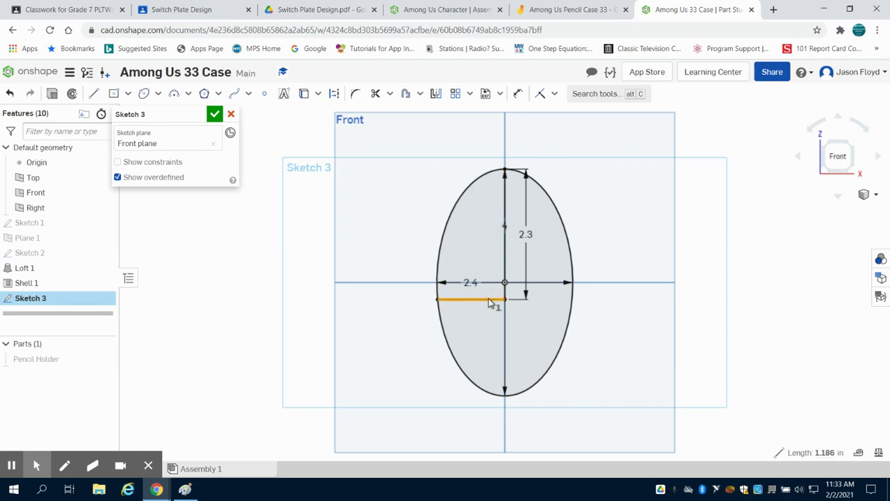
{"action": "key", "text": "Delete"}
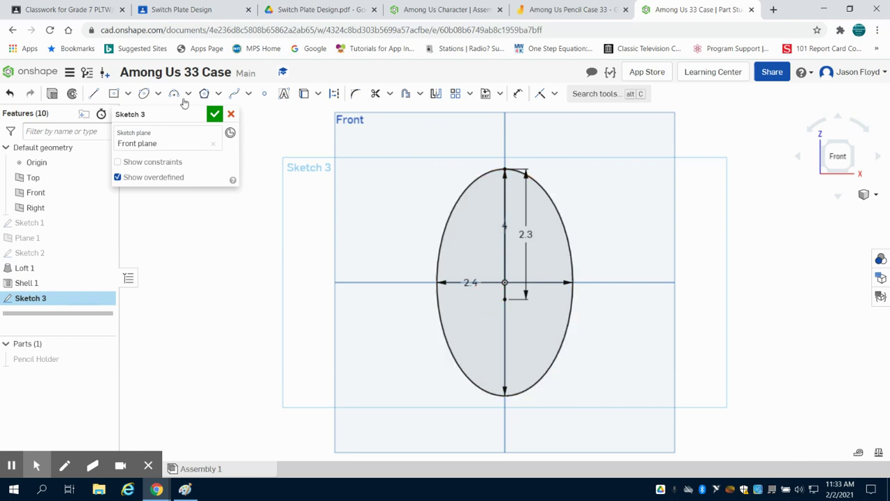
Draw a 1.186 in dimensioned line from the vertical line's lower end to the ellipse's left side and delete its conflicting horizontal constraint
{"action": "left_click", "coordinate": [94, 94]}
{"action": "left_click", "coordinate": [505, 299]}
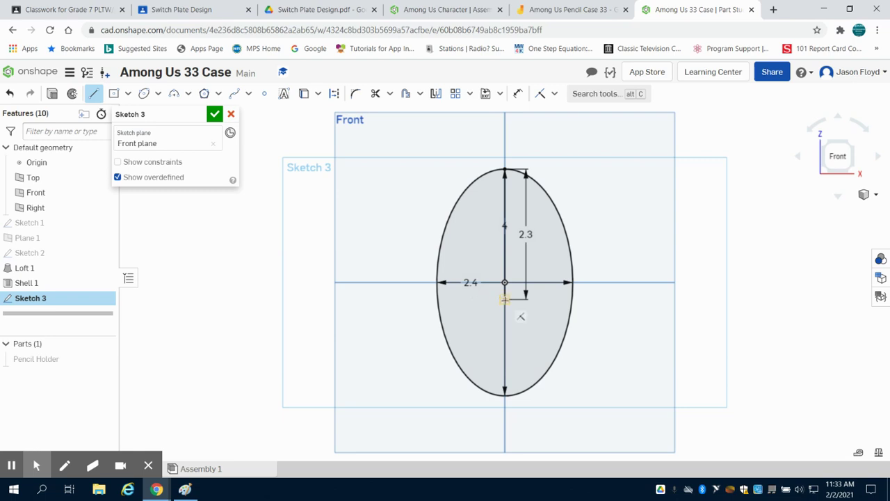
{"action": "left_click", "coordinate": [437, 300]}
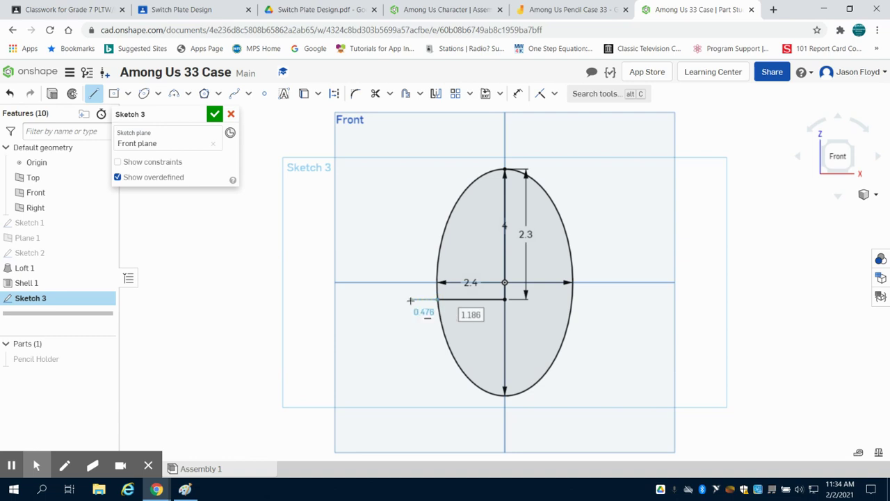
{"action": "left_click", "coordinate": [410, 301]}
{"action": "right_click", "coordinate": [419, 306]}
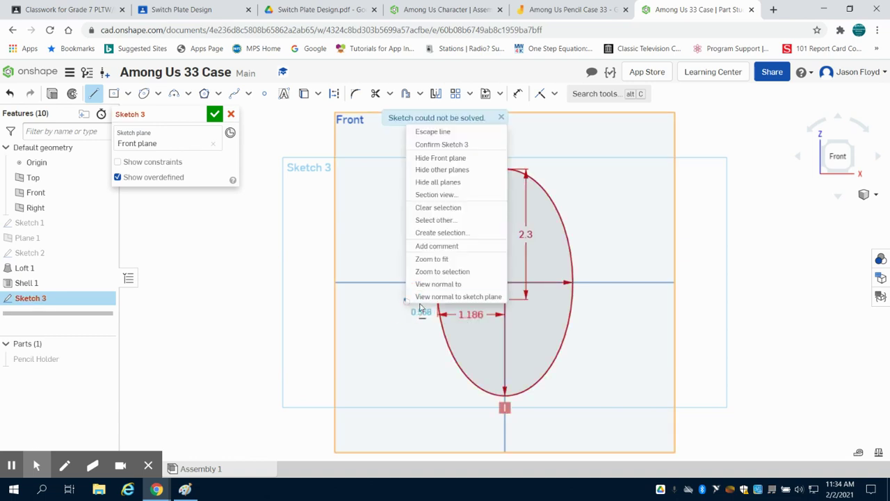
{"action": "left_click", "coordinate": [430, 131]}
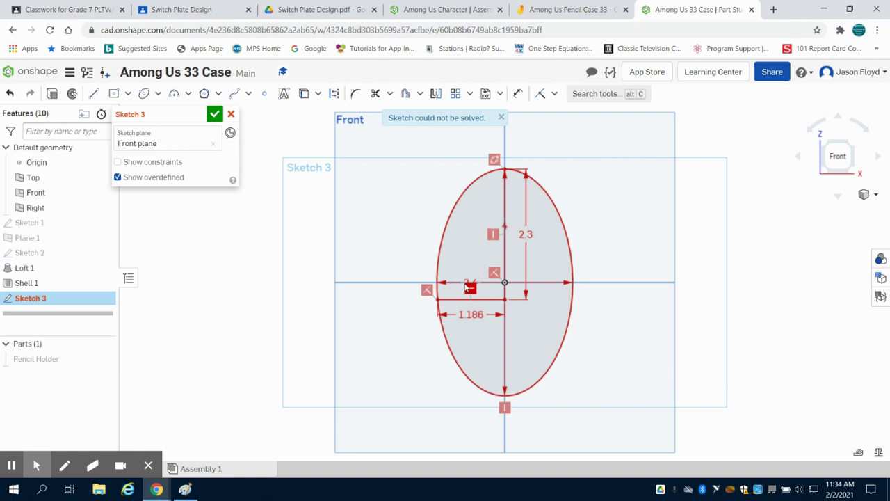
{"action": "left_click", "coordinate": [469, 286]}
{"action": "key", "text": "Delete"}
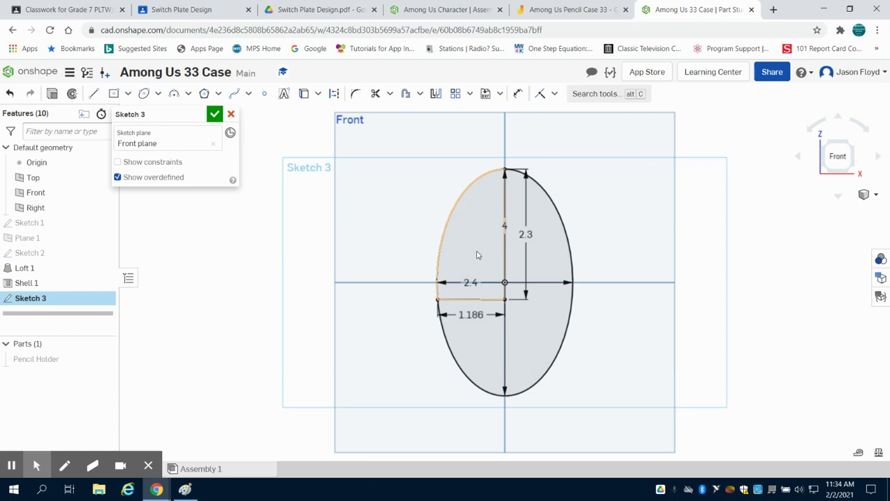
Trim away the ellipse's right half and the part below the horizontal line, keeping the closed upper-left profile
{"action": "left_click", "coordinate": [379, 96]}
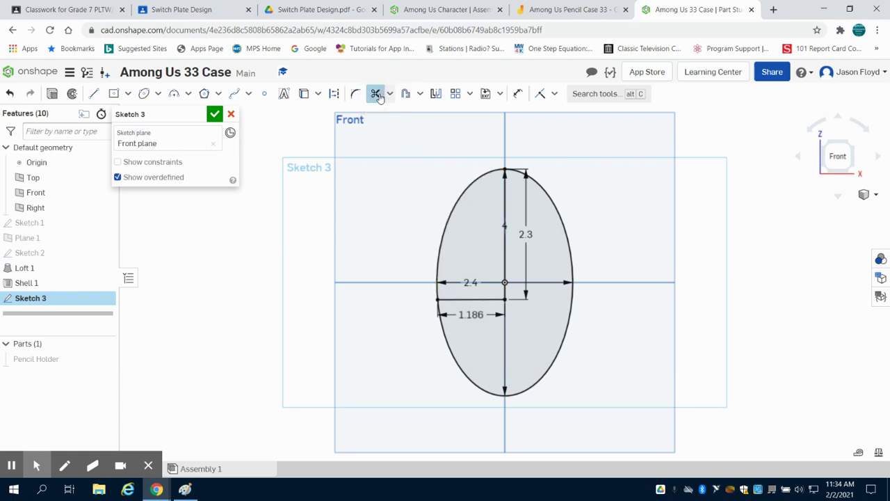
{"action": "left_click", "coordinate": [555, 204]}
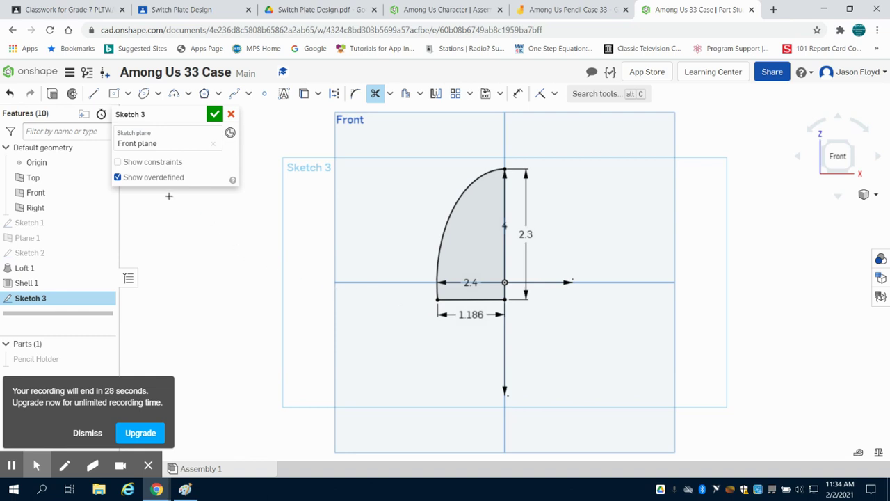
Revolve the trimmed profile fully around its vertical edge as a new solid and show it in an isometric view
{"action": "left_click", "coordinate": [73, 94]}
{"action": "left_click", "coordinate": [80, 431]}
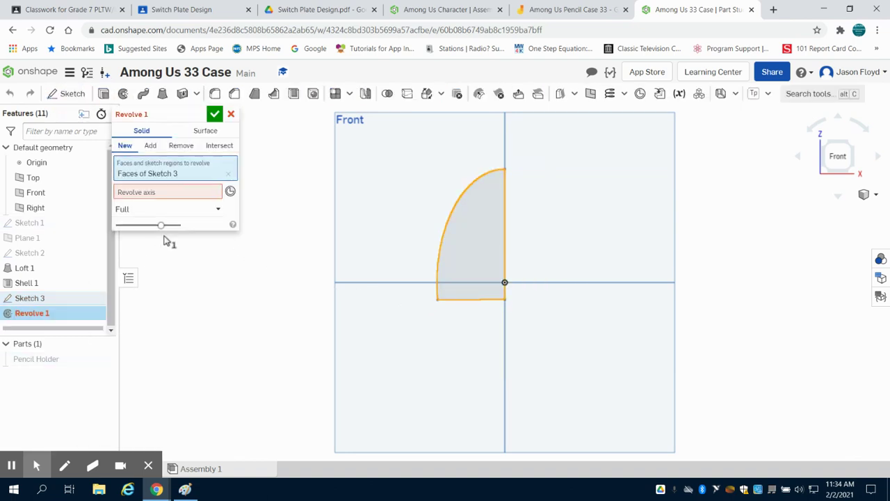
{"action": "left_click", "coordinate": [158, 196]}
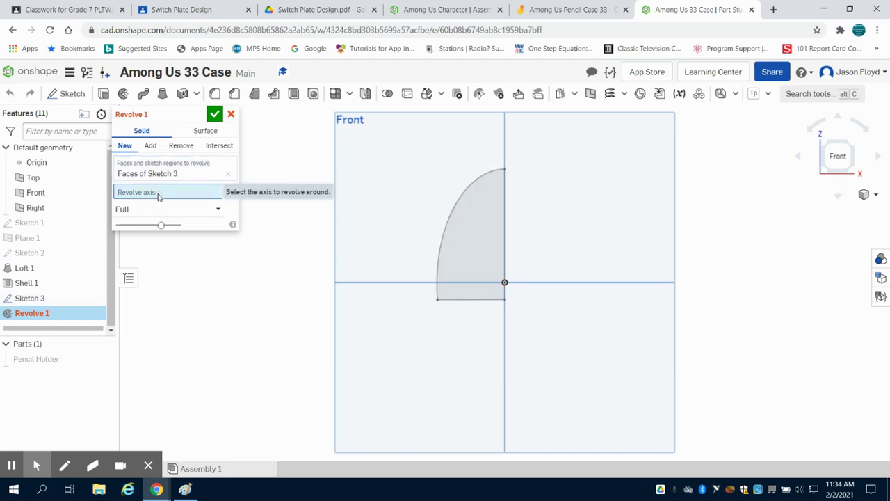
{"action": "left_click", "coordinate": [507, 218]}
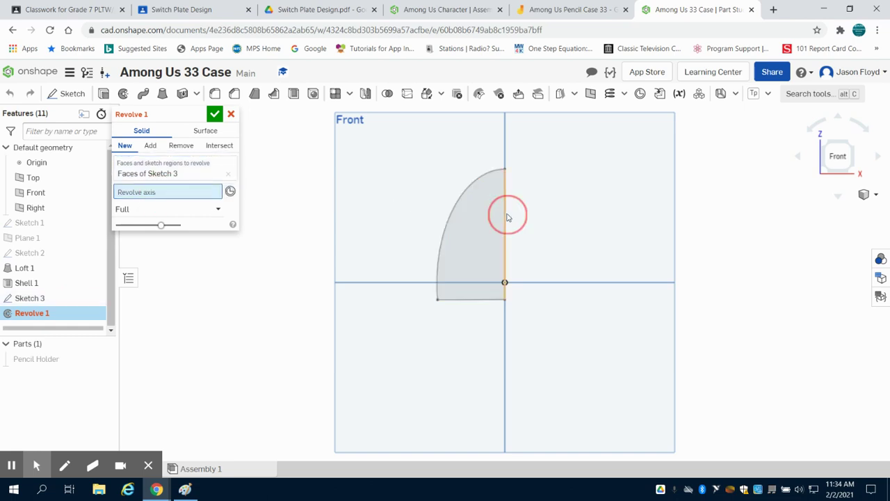
{"action": "left_click", "coordinate": [214, 115]}
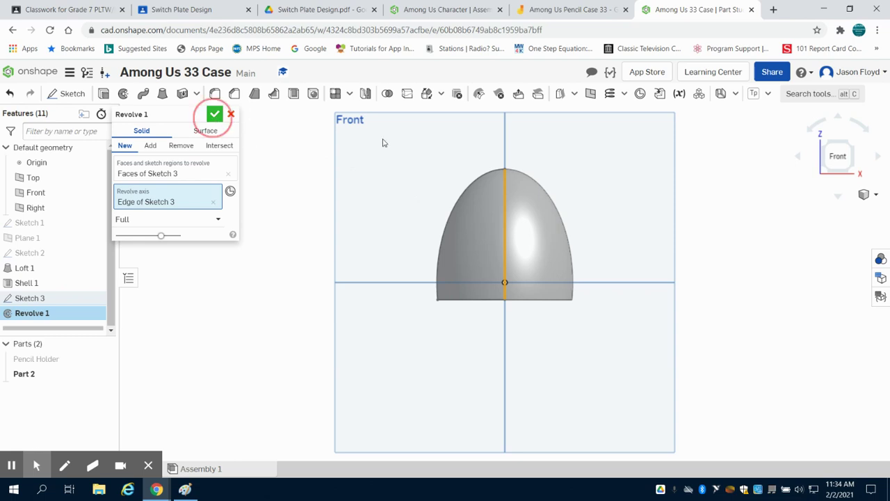
{"action": "left_click", "coordinate": [848, 144]}
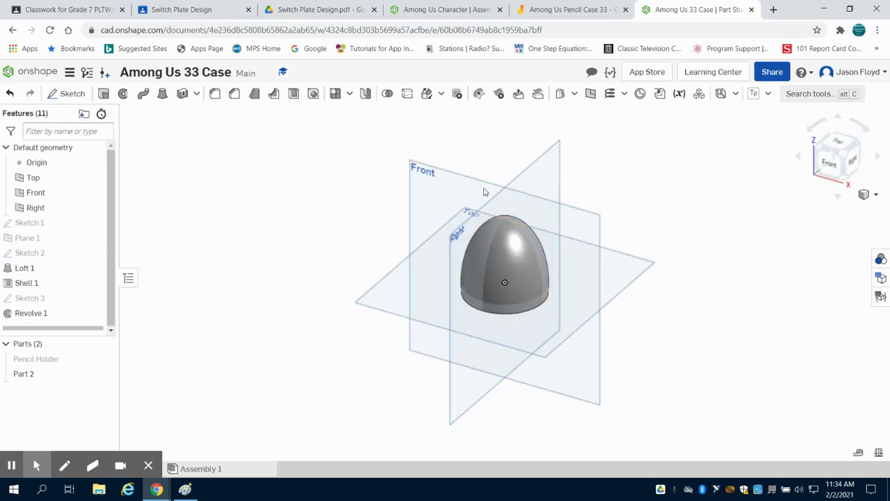